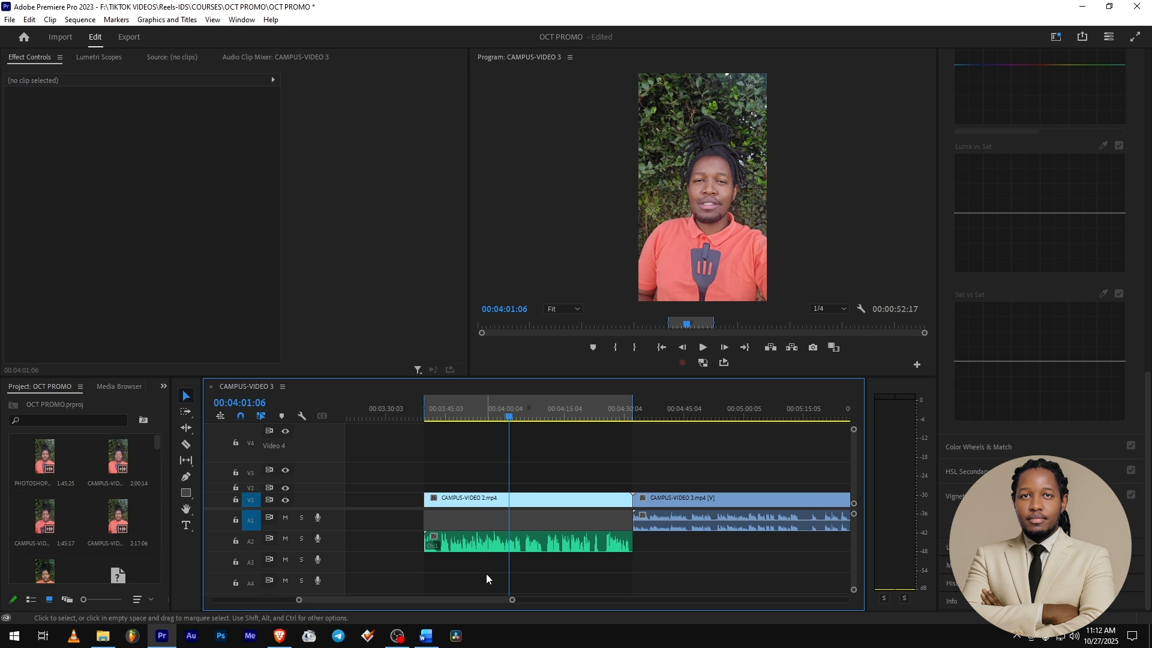
pyautogui.click(494, 546)
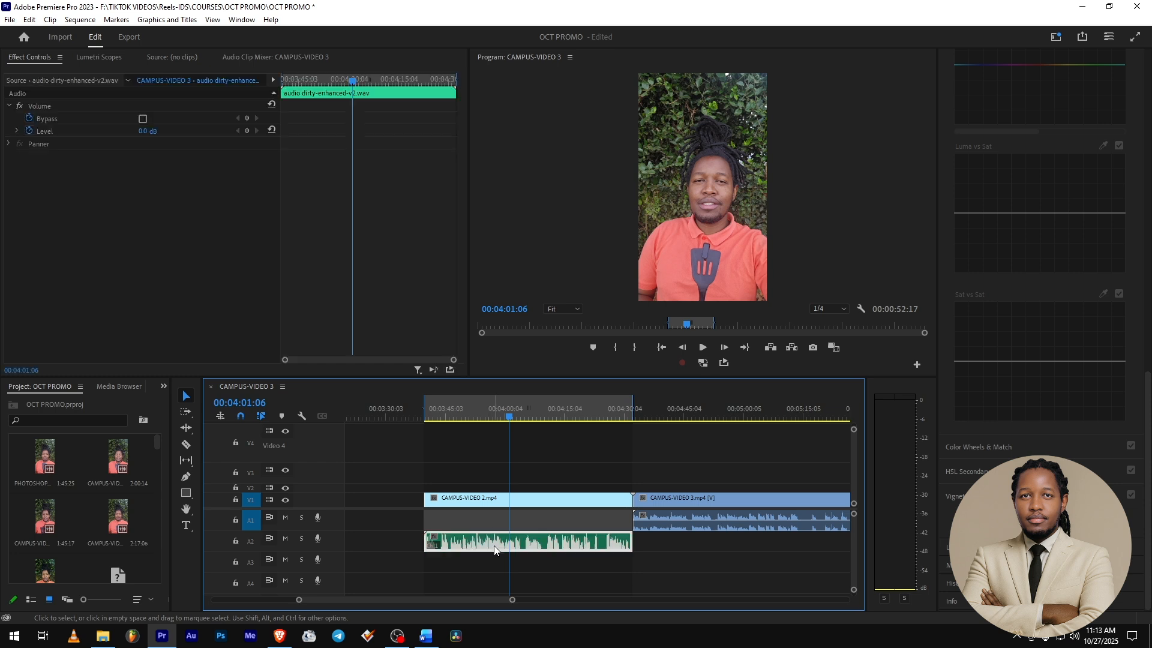
pyautogui.click(464, 519)
pyautogui.click(488, 545)
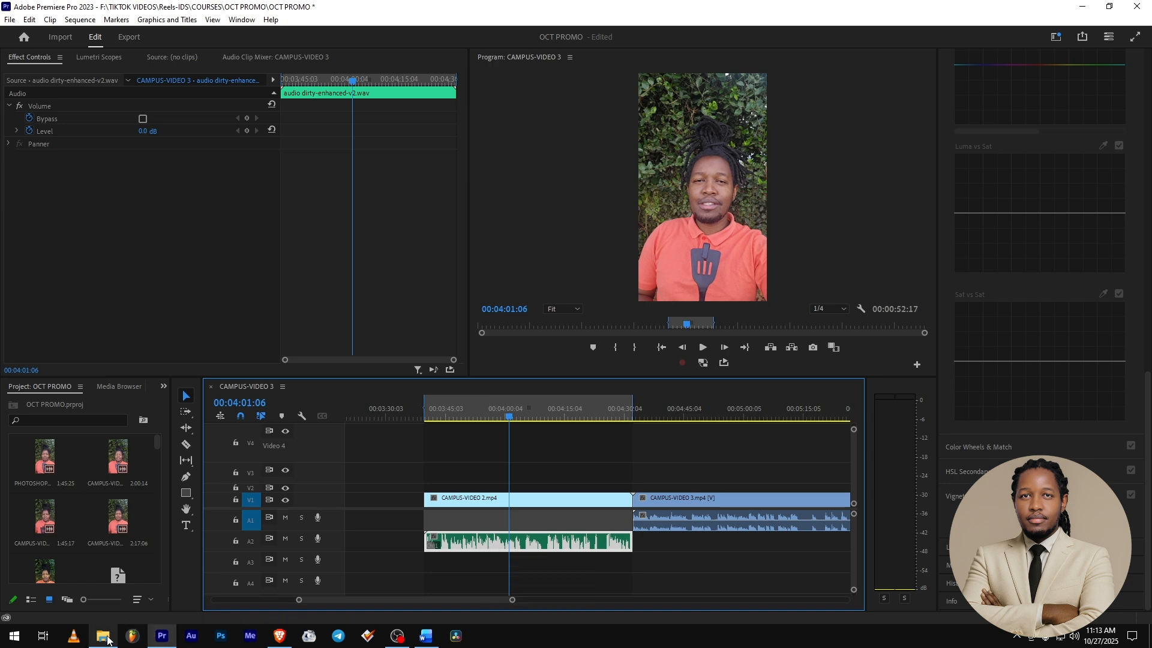
# - Find the Drill Beats(Two) track in the AUDIO PROJECTS folder and place it on track A3 at the start of CAMPUS-VIDEO 2
pyautogui.moveTo(107, 639)
pyautogui.click(105, 643)
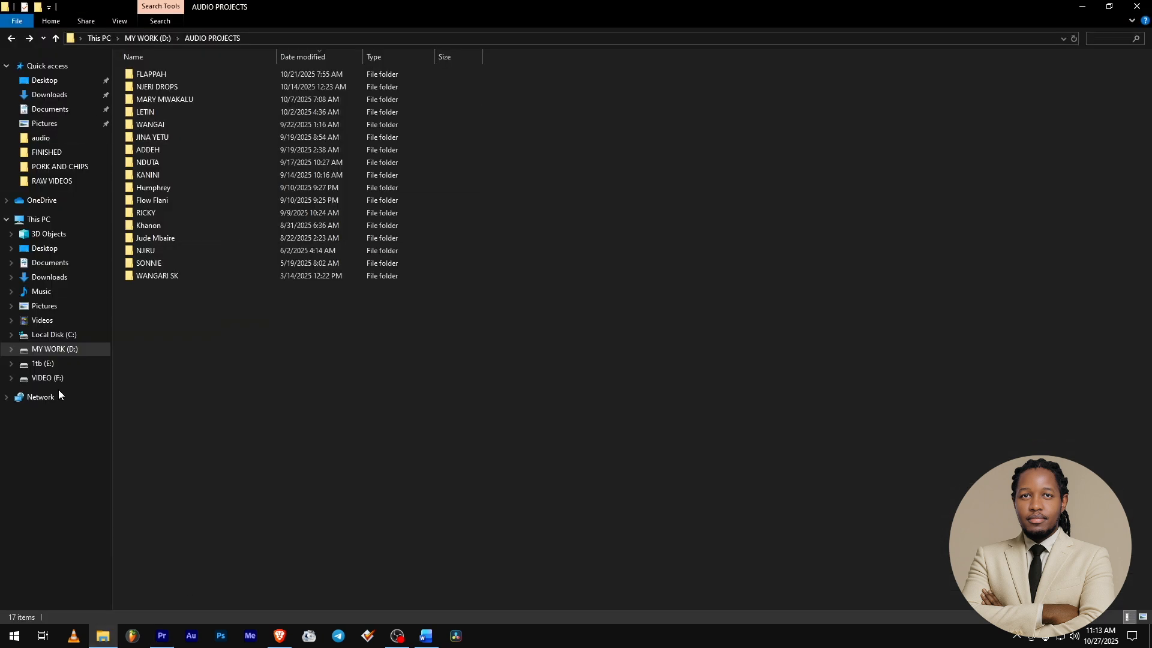
pyautogui.click(280, 153)
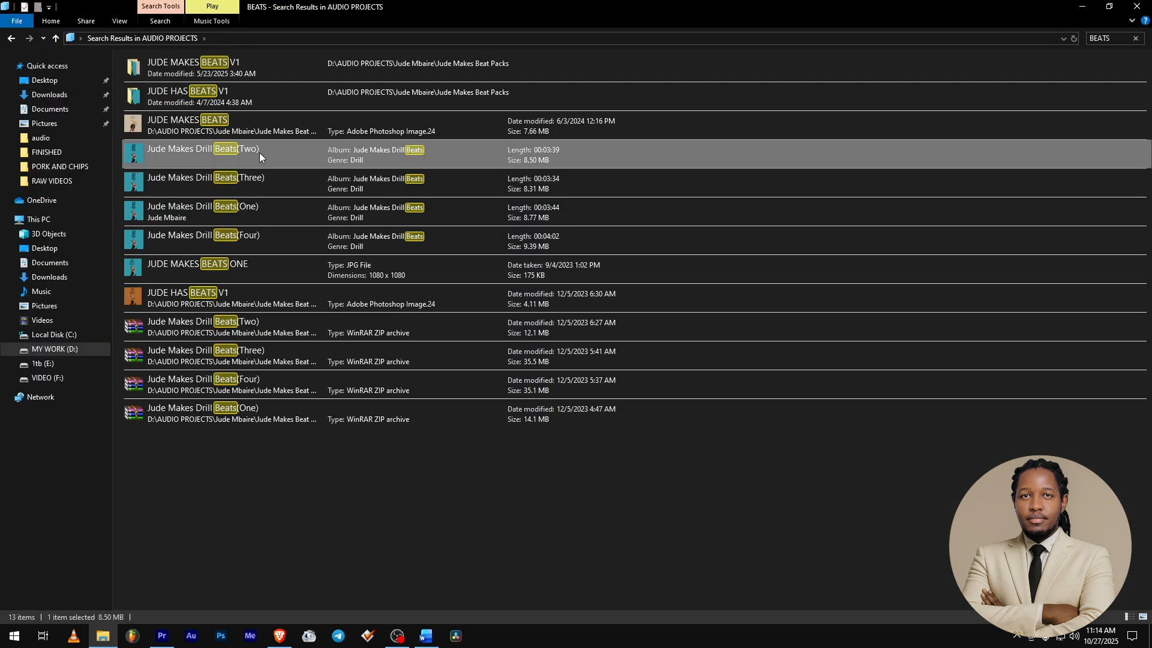
pyautogui.moveTo(253, 151); pyautogui.dragTo(417, 560)
# - Play the sequence, including from near the start of CAMPUS-VIDEO 2, to judge the beat's loudness against the voice
pyautogui.press('space')
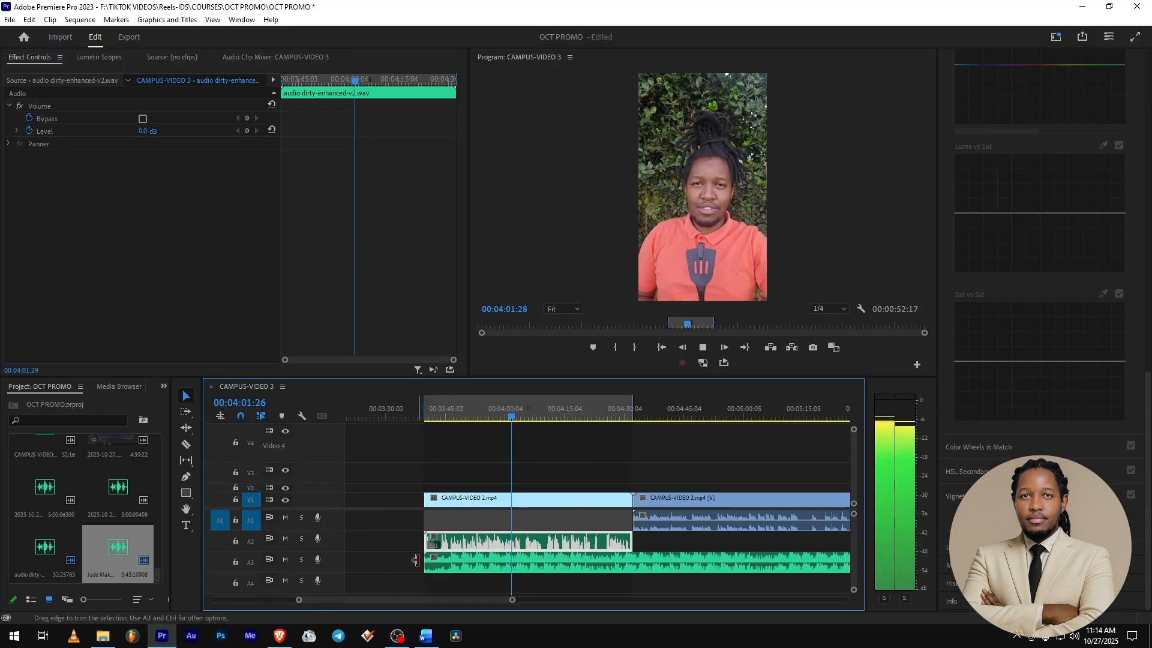
pyautogui.press('space')
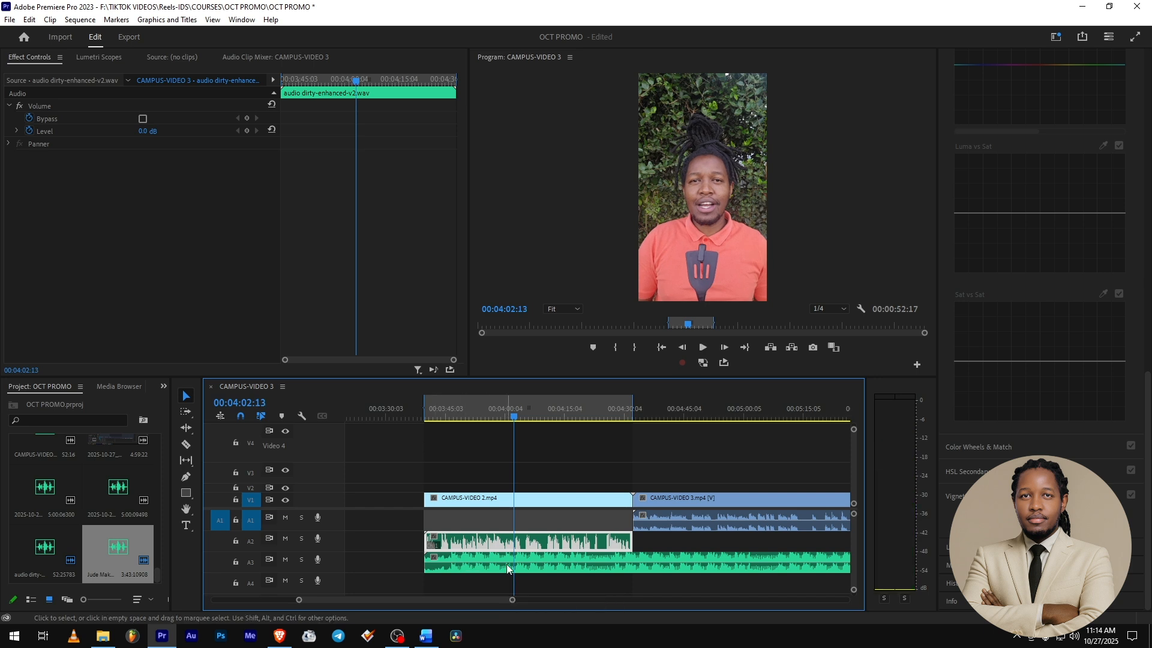
pyautogui.press('y')
pyautogui.click(554, 582)
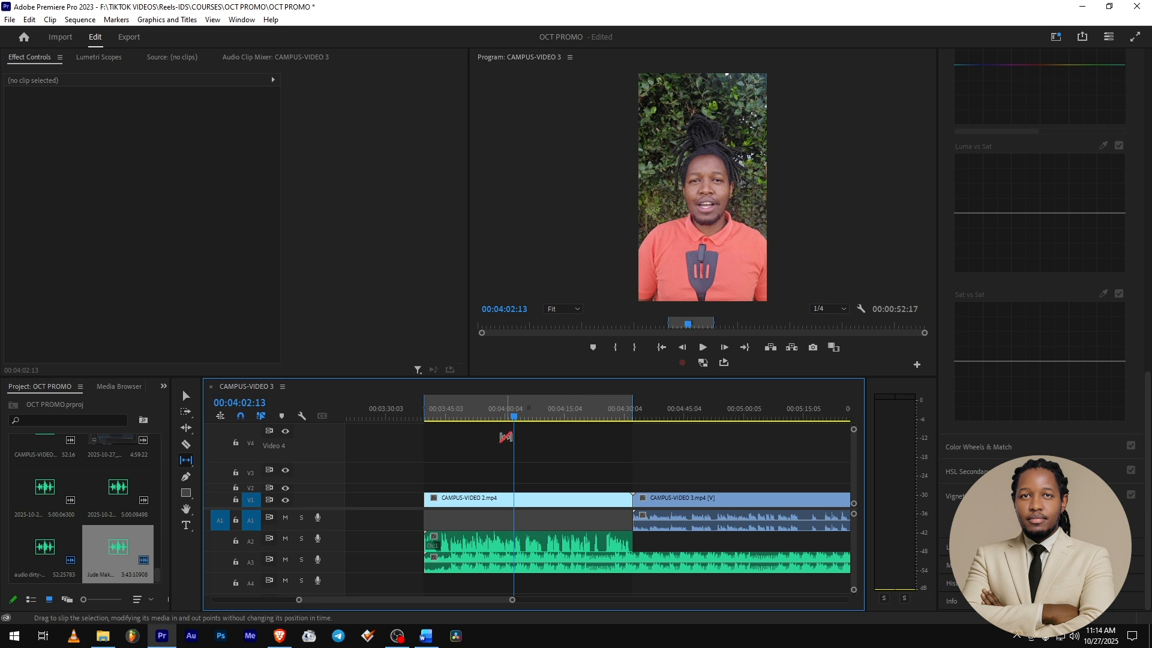
pyautogui.press('Up')
pyautogui.press('space')
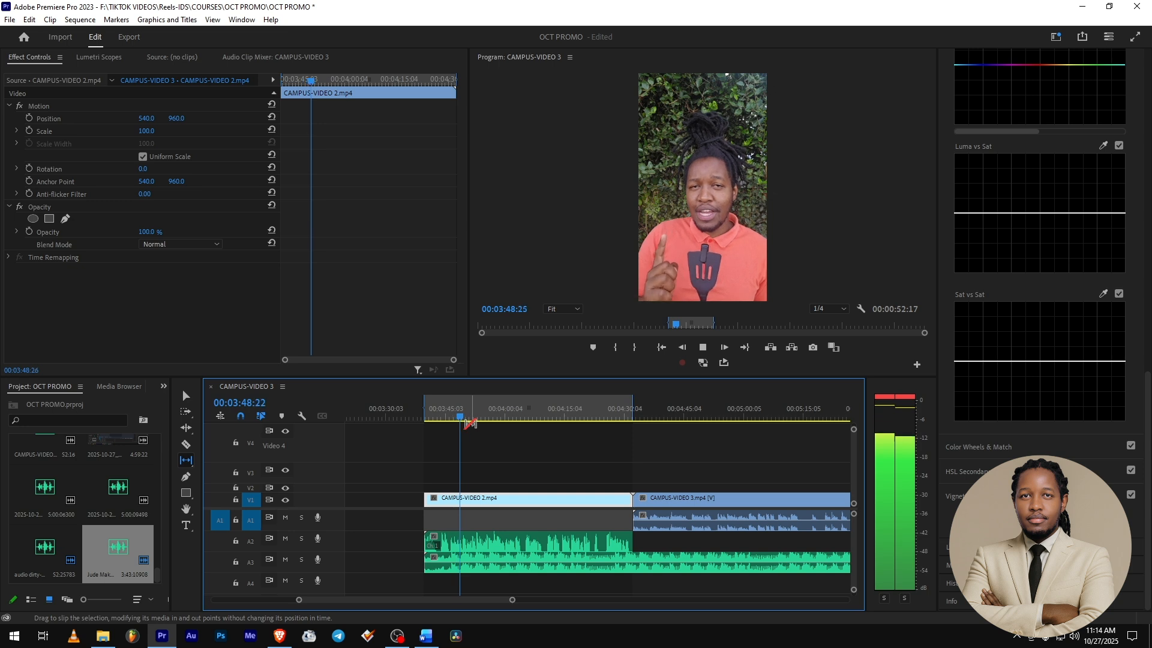
pyautogui.press('space')
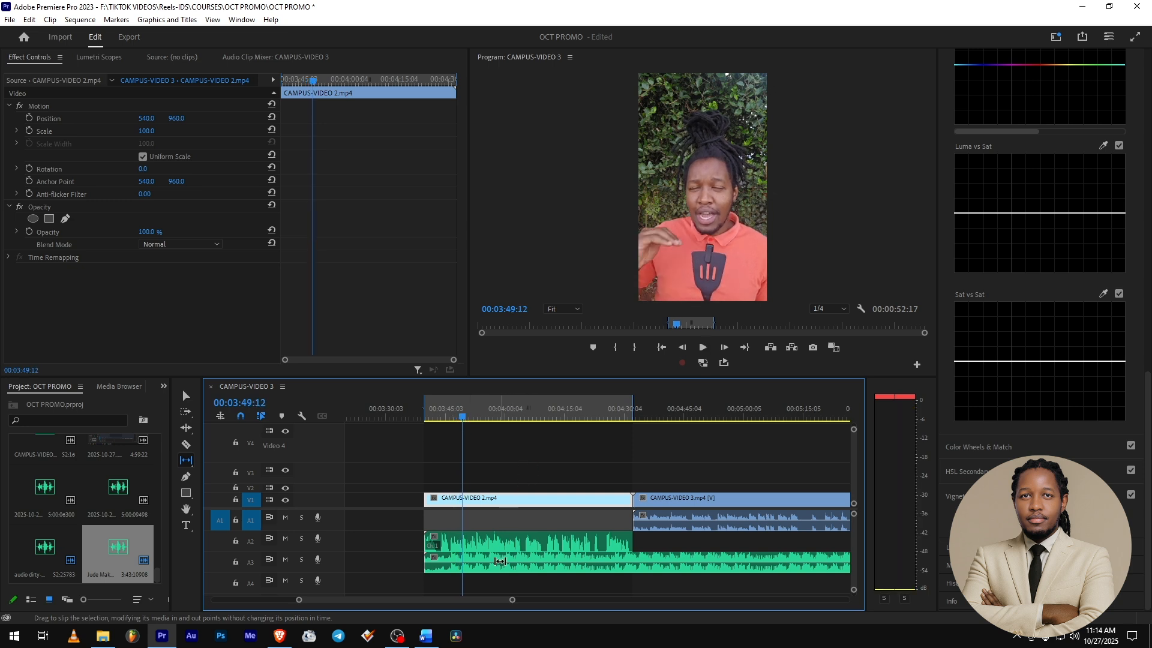
# - Turn off level keyframing on the A3 beat clip, lower its volume level to -18.5 dB and preview the mix
pyautogui.press('v')
pyautogui.click(489, 565)
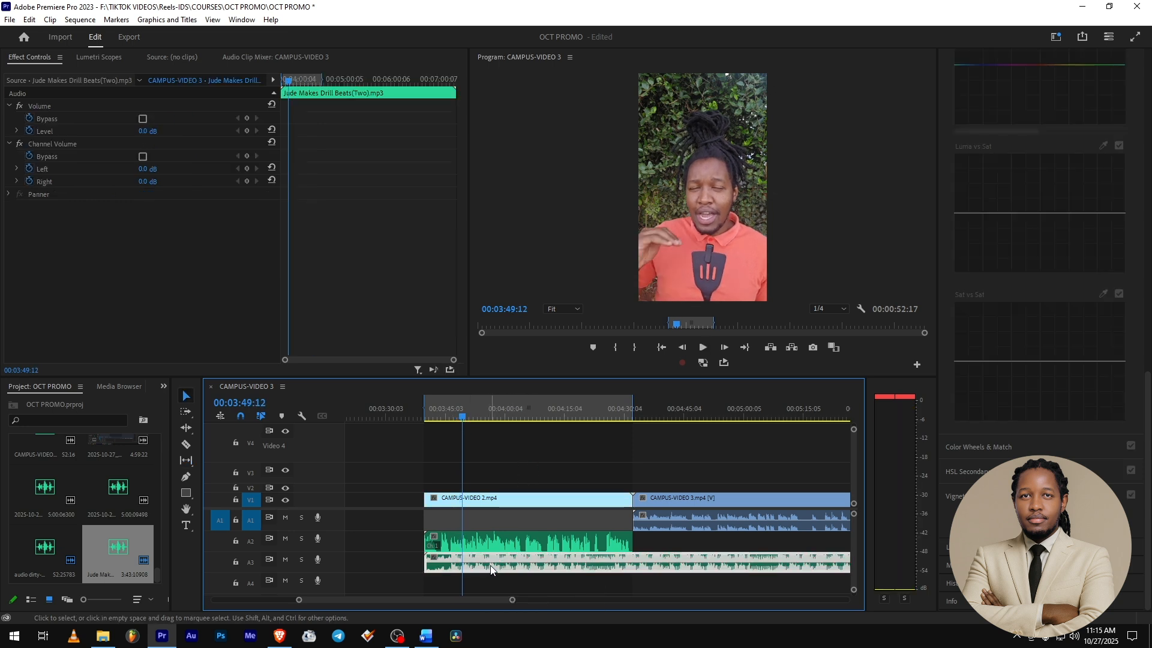
pyautogui.click(32, 131)
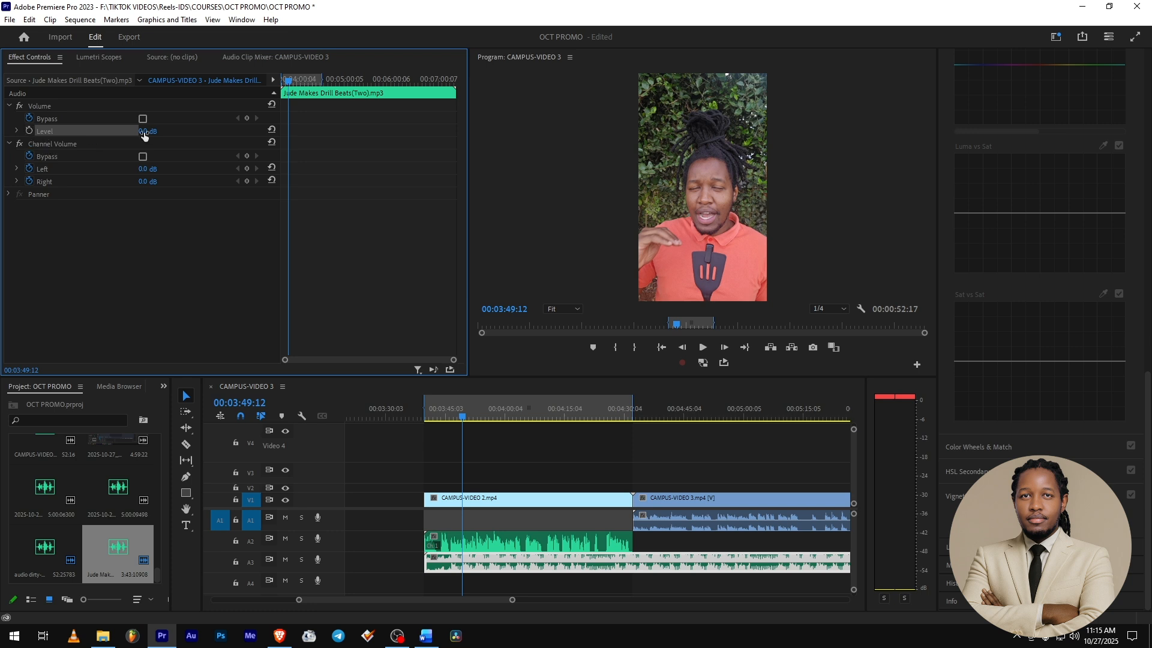
pyautogui.moveTo(149, 135); pyautogui.dragTo(38, 136)
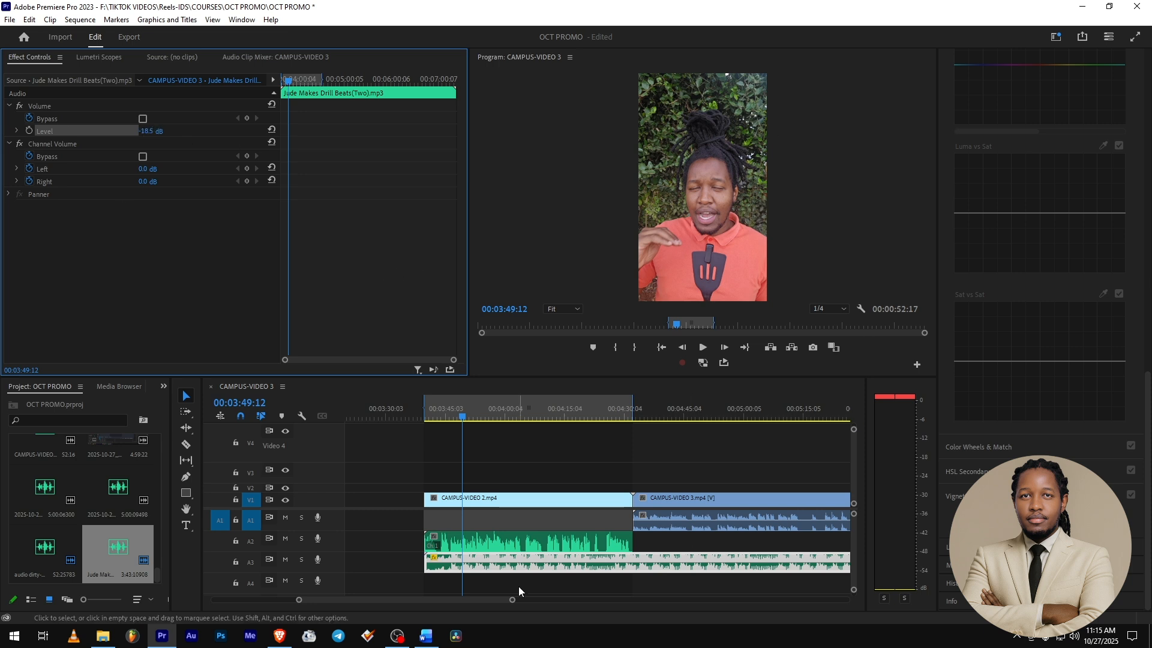
pyautogui.press('space')
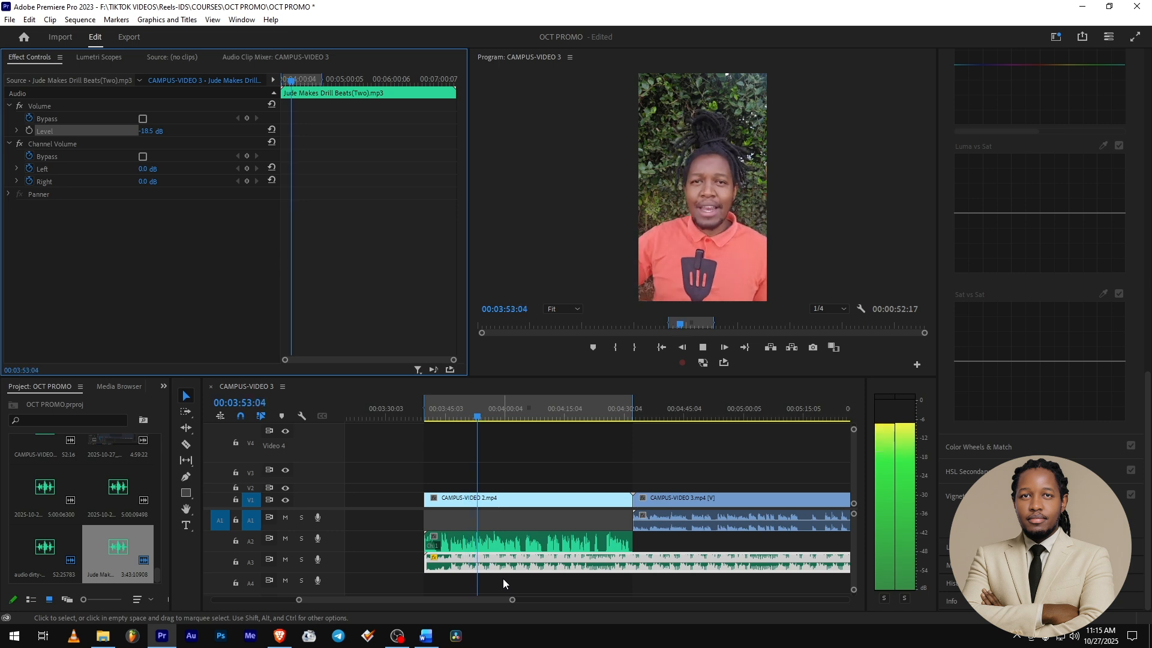
pyautogui.press('space')
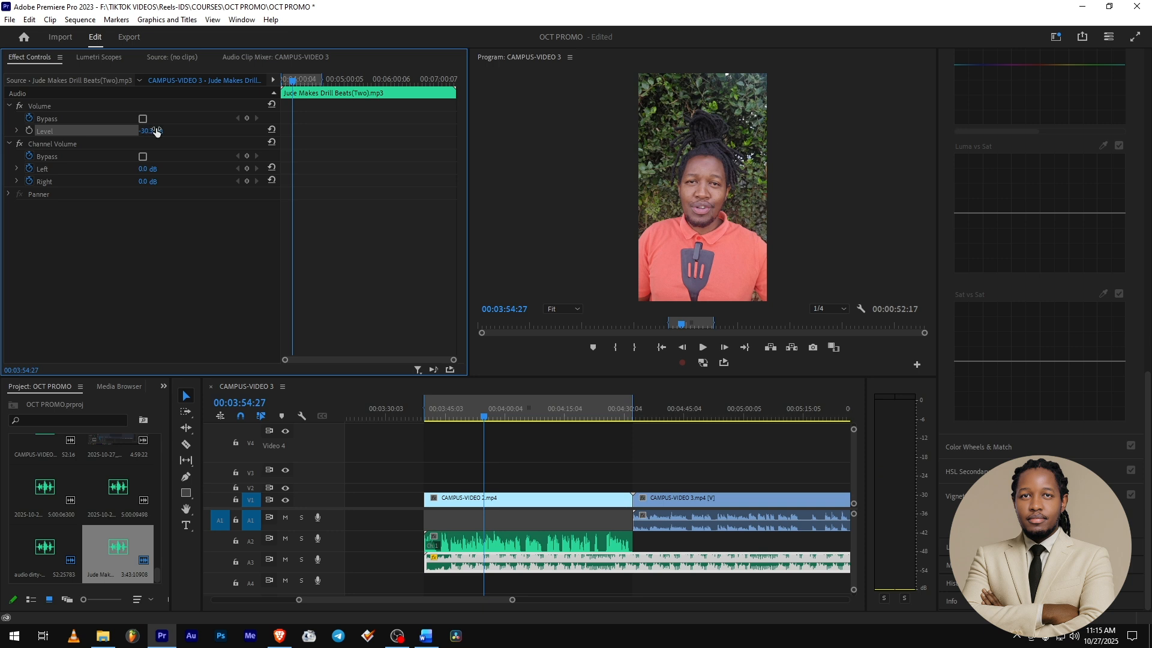
# - Preview the beat under the voice, set its volume level to -26.1 dB and play the mix again
pyautogui.press('space')
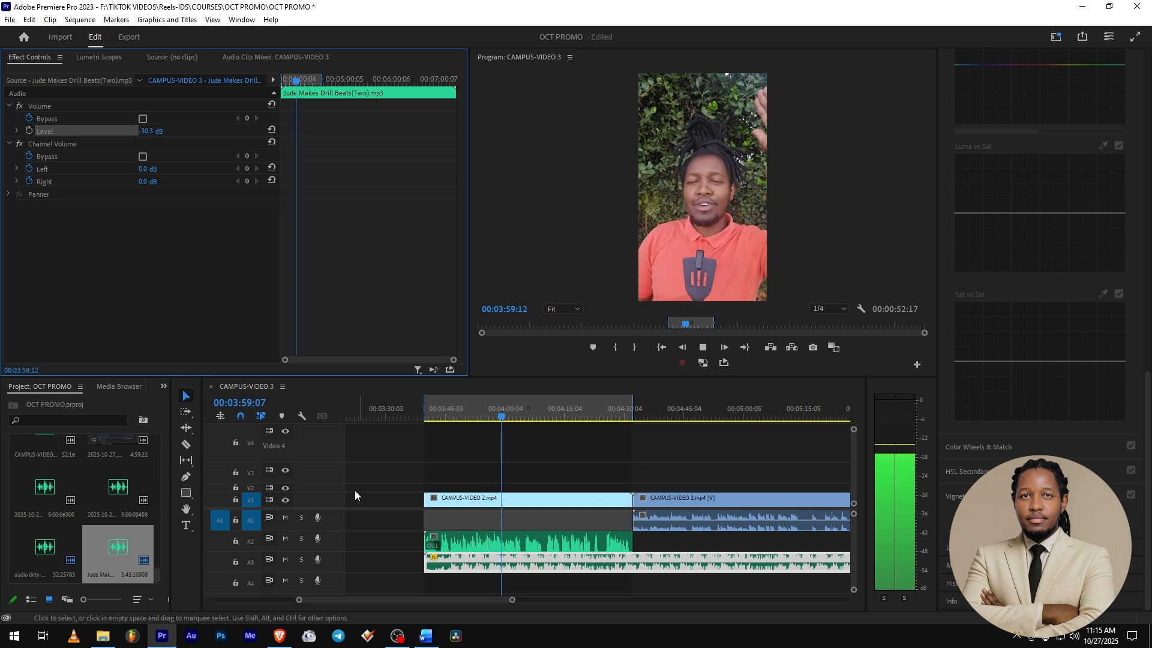
pyautogui.press('space')
pyautogui.moveTo(144, 125); pyautogui.dragTo(158, 125)
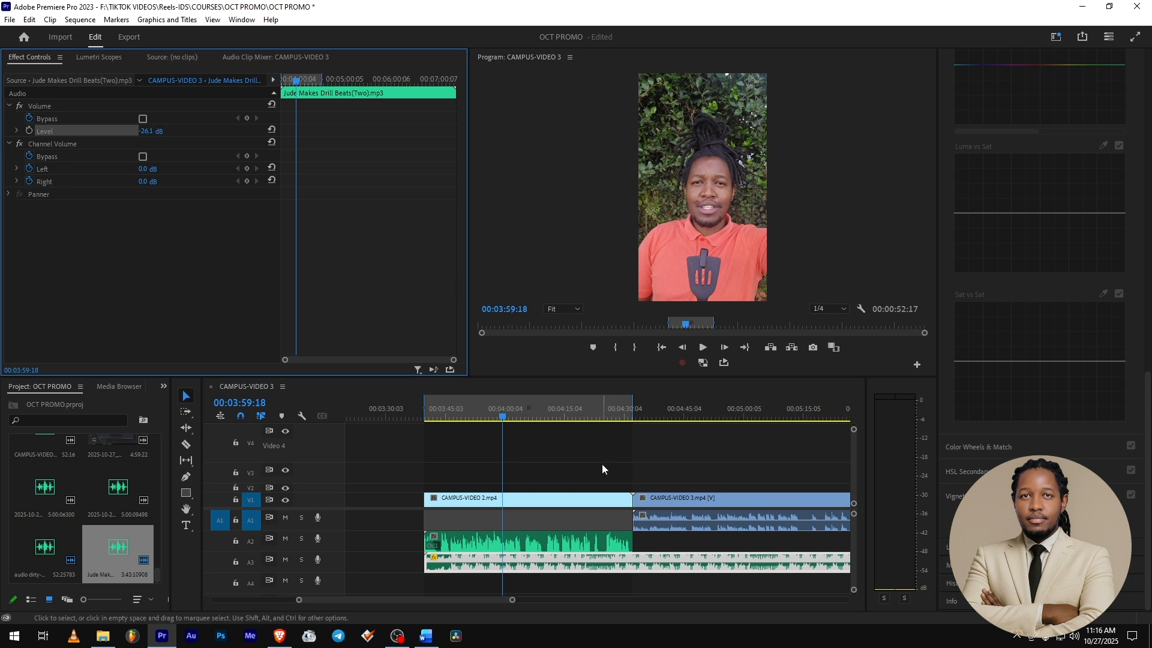
pyautogui.press('space')
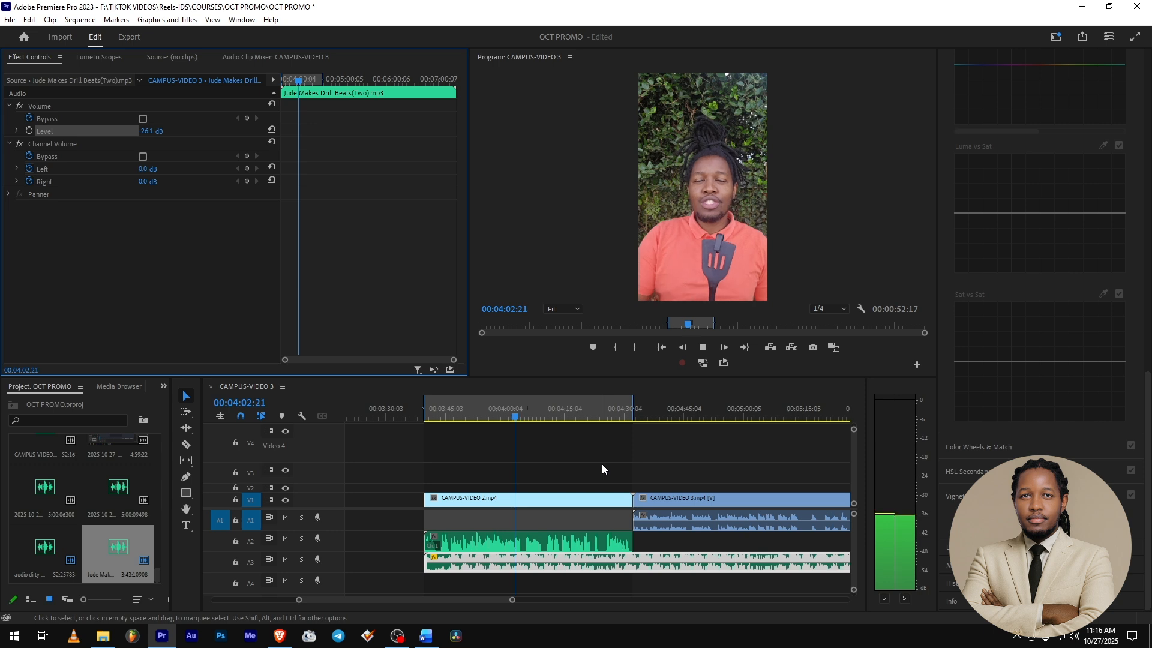
pyautogui.press('space')
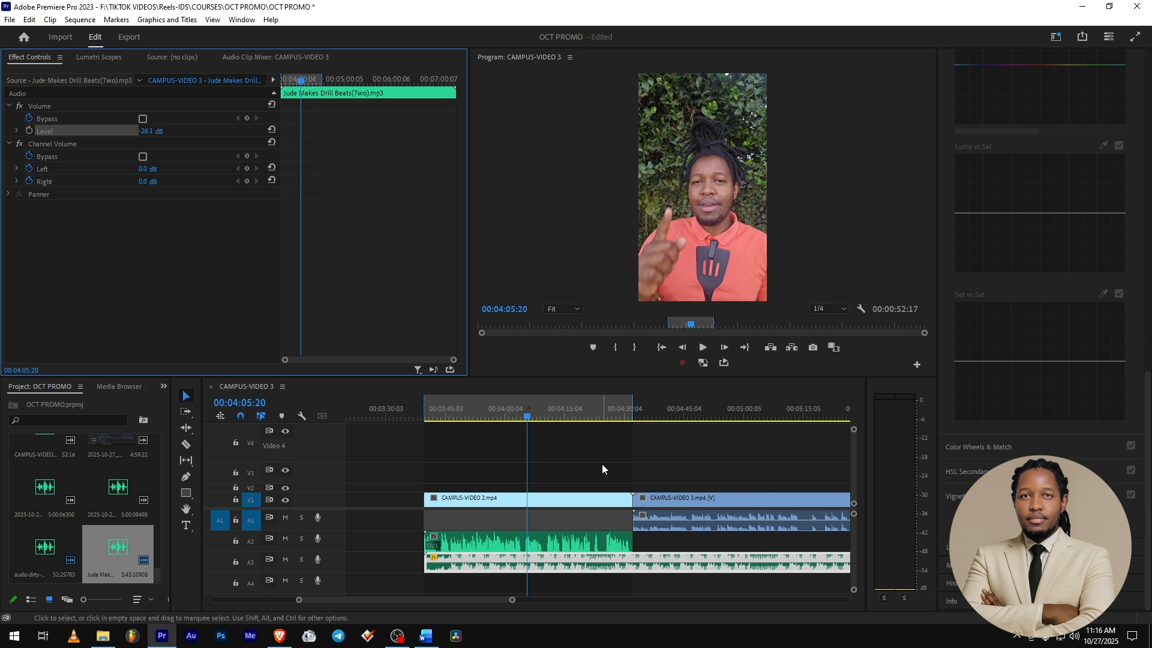
# - Trim the end of the beat clip on A3 to match the end of CAMPUS-VIDEO 2
pyautogui.click(602, 463)
pyautogui.press('-')
pyautogui.press('b')
pyautogui.press('v')
pyautogui.moveTo(547, 562); pyautogui.dragTo(587, 555)
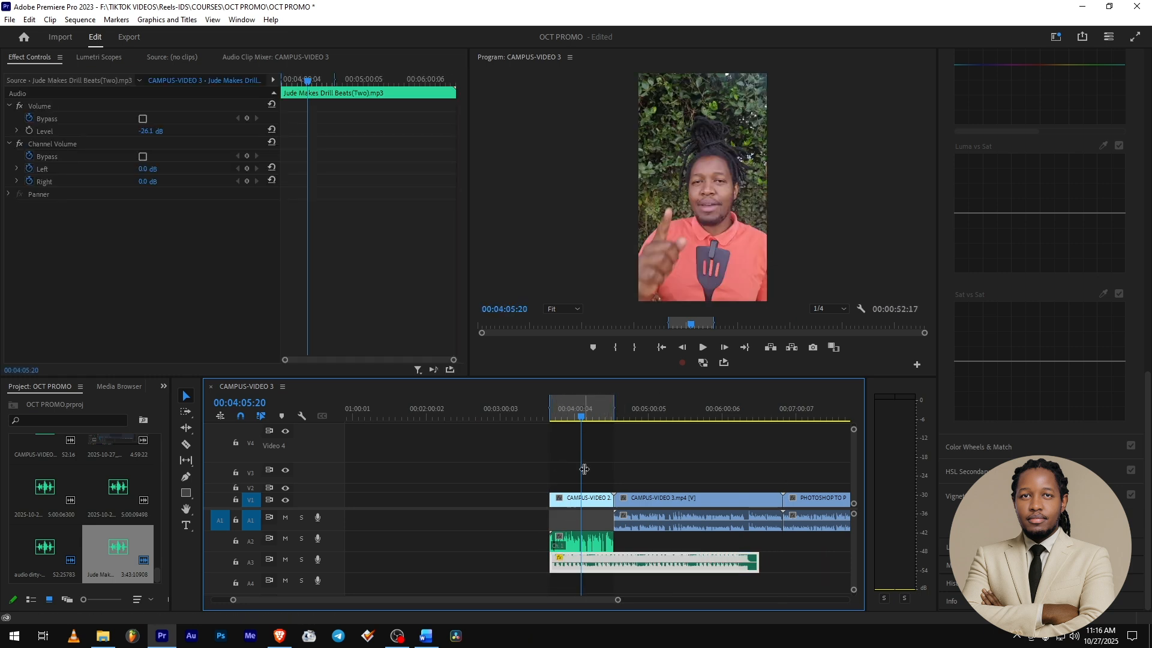
pyautogui.moveTo(756, 558); pyautogui.dragTo(617, 555)
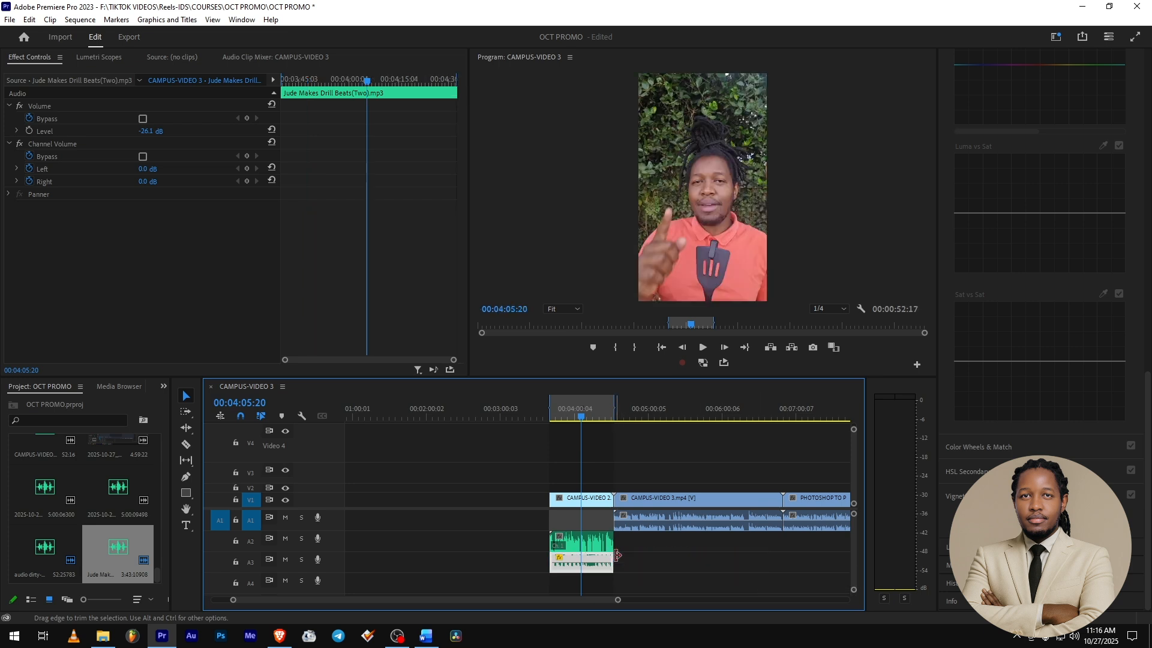
pyautogui.scroll(3, 612, 564)
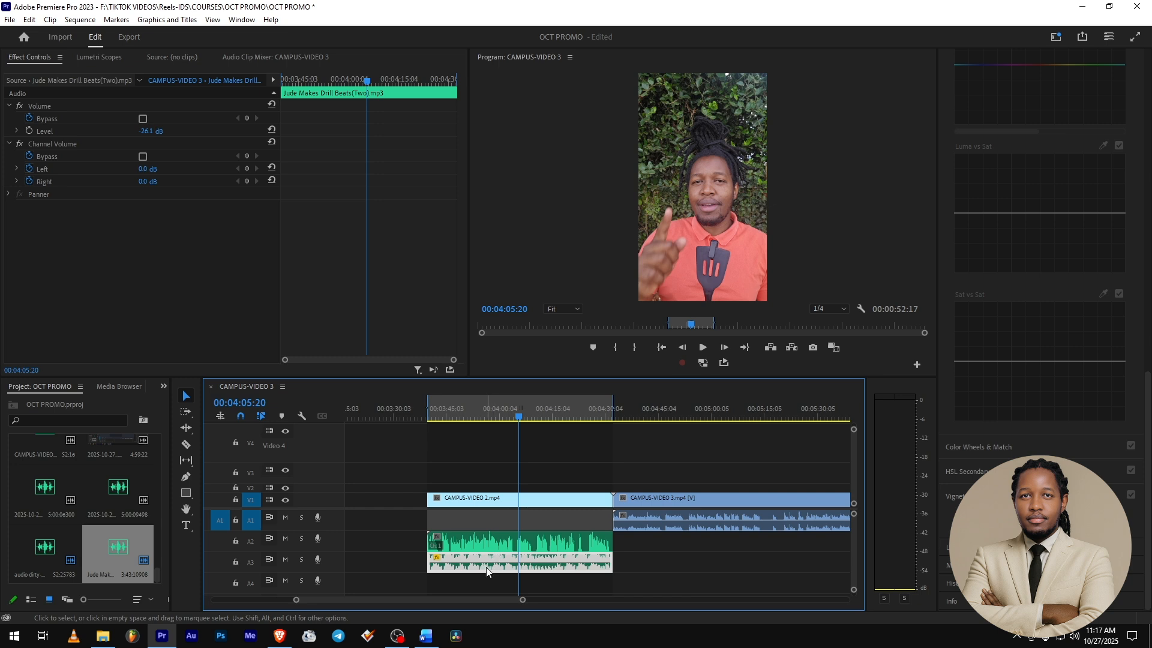
pyautogui.click(503, 545)
pyautogui.click(498, 517)
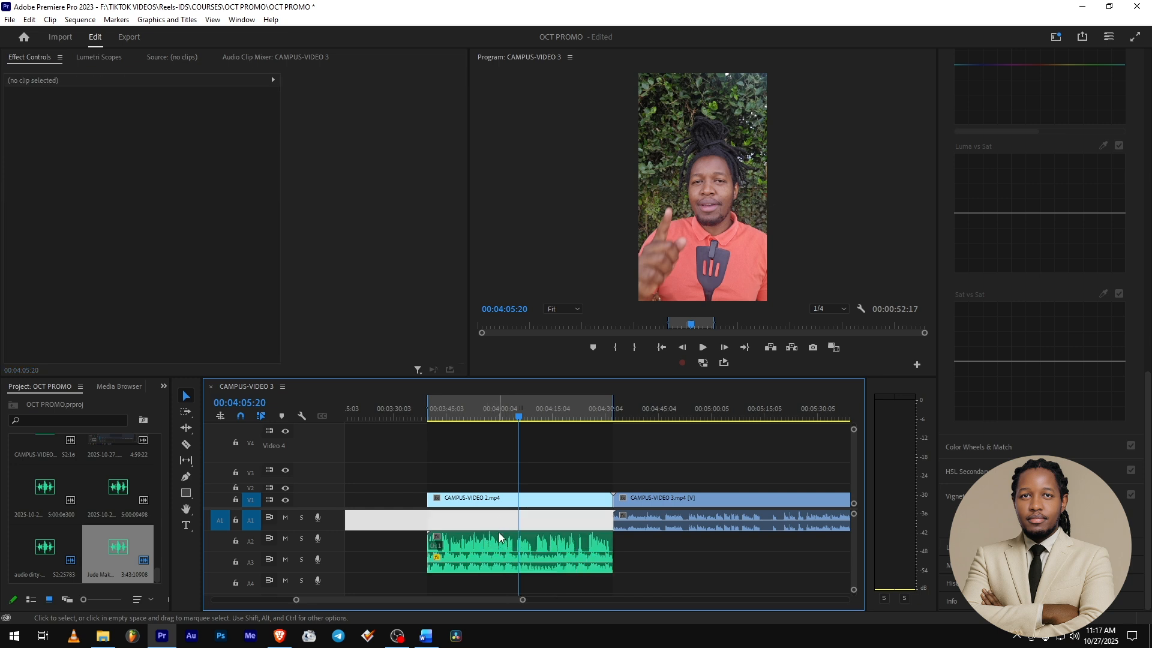
pyautogui.click(487, 544)
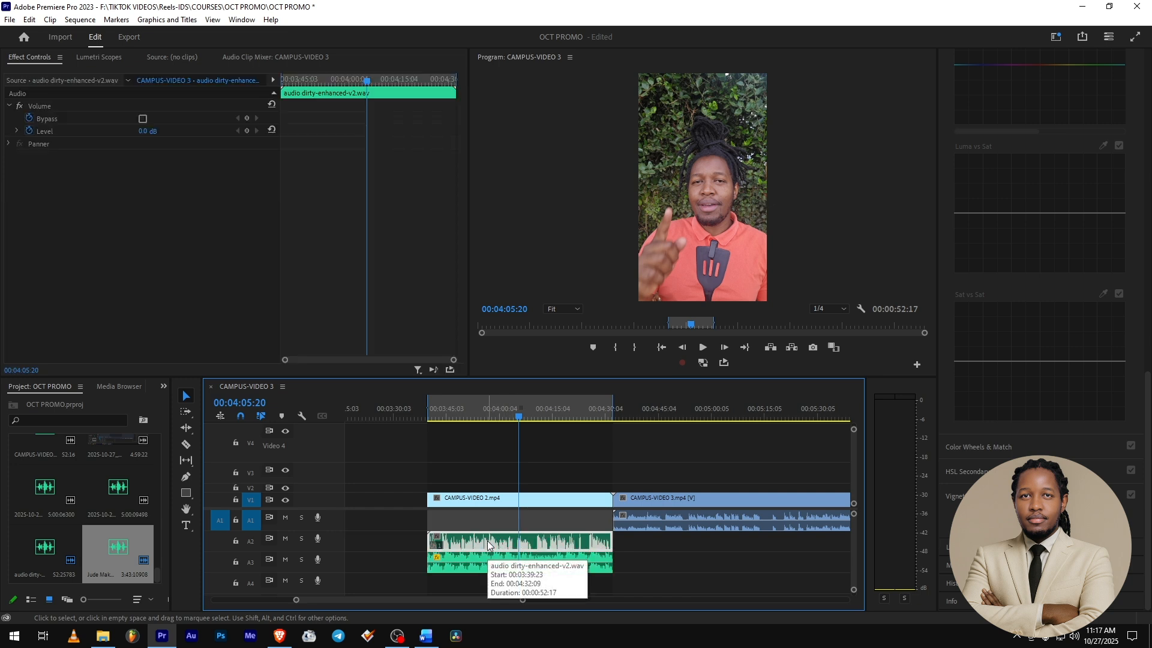
pyautogui.click(472, 563)
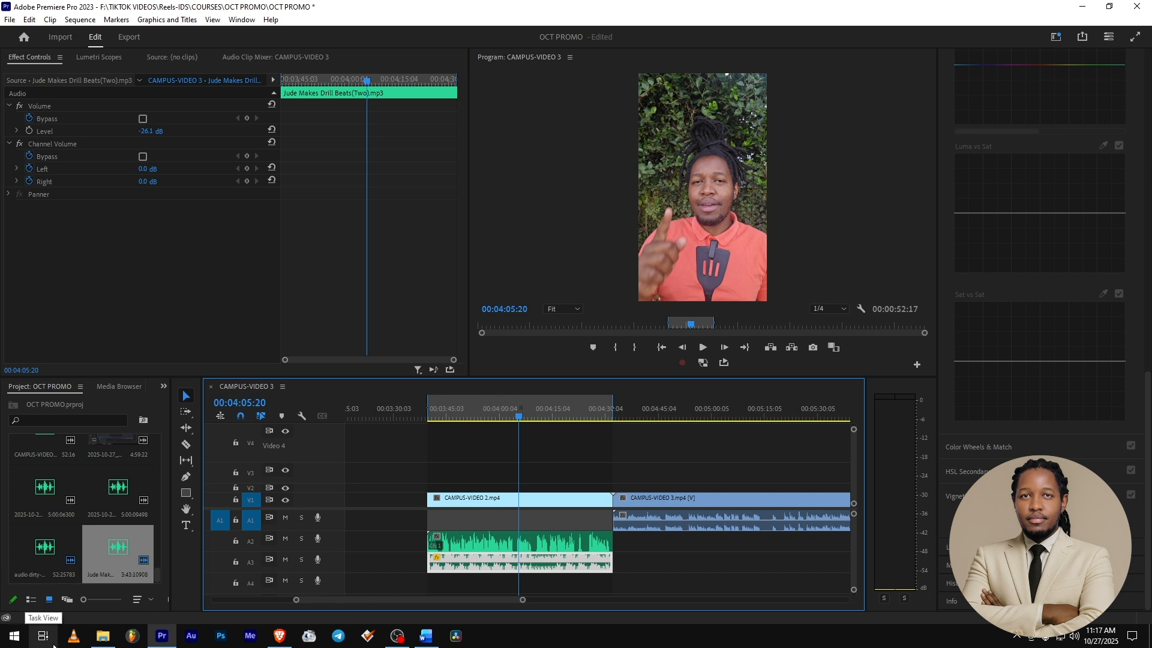
# - Search the AUDIO PROJECTS folder for RISER and place SK RISER CRASH on track A4 around 00:04:00 in the sequence
pyautogui.click(103, 636)
pyautogui.hotkey('ctrl', 'f')
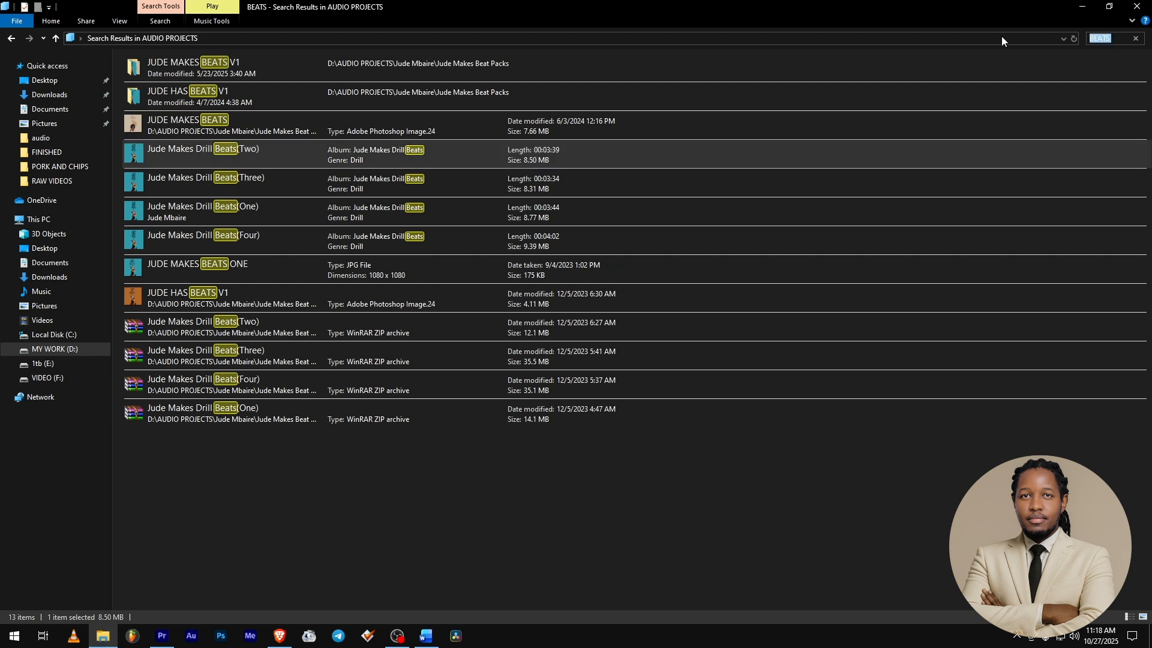
pyautogui.write('RISER')
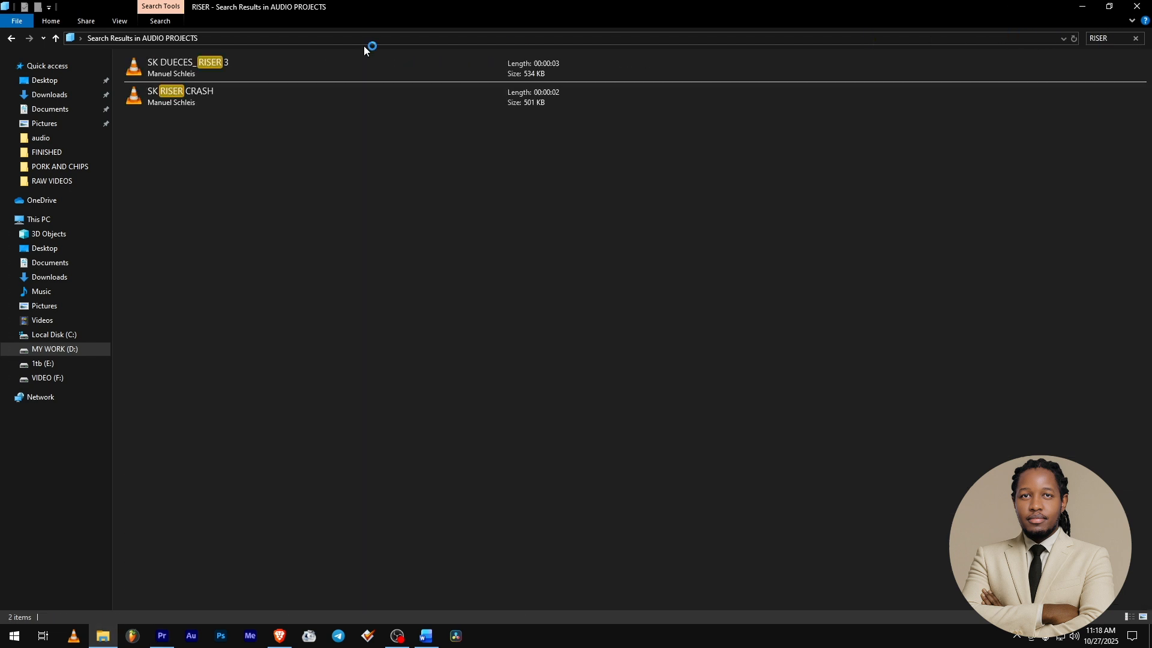
pyautogui.moveTo(222, 98); pyautogui.dragTo(500, 581)
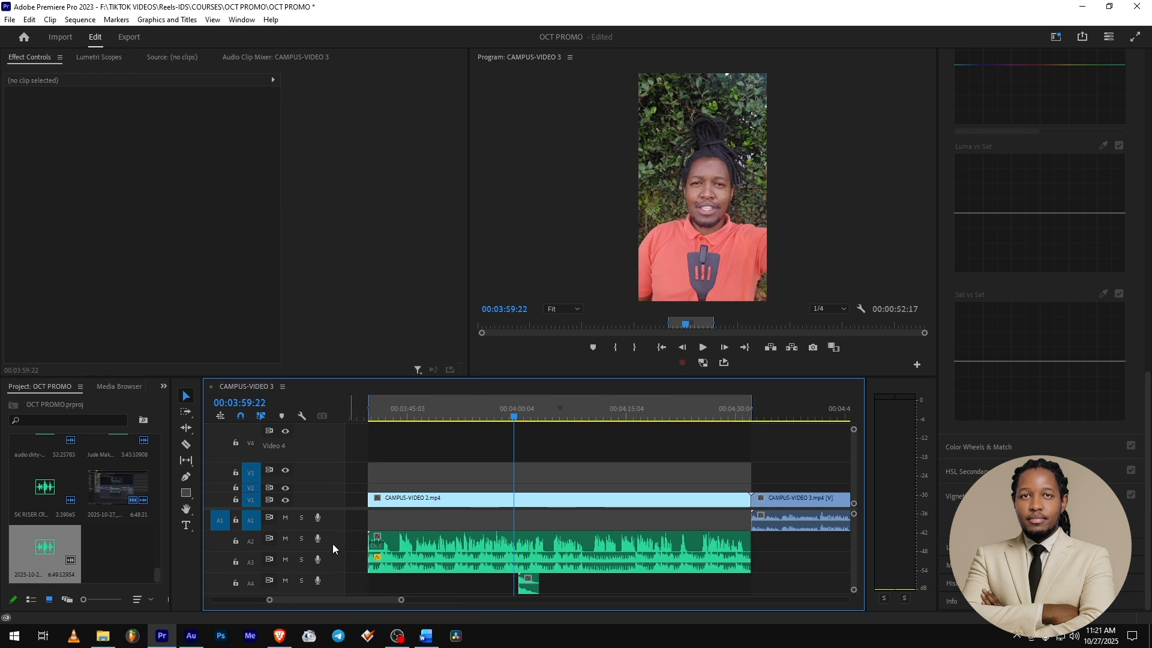
# - Mute the beat track A3 and play from 00:03:58:10 to hear the riser under the voice
pyautogui.scroll(-2, 333, 549)
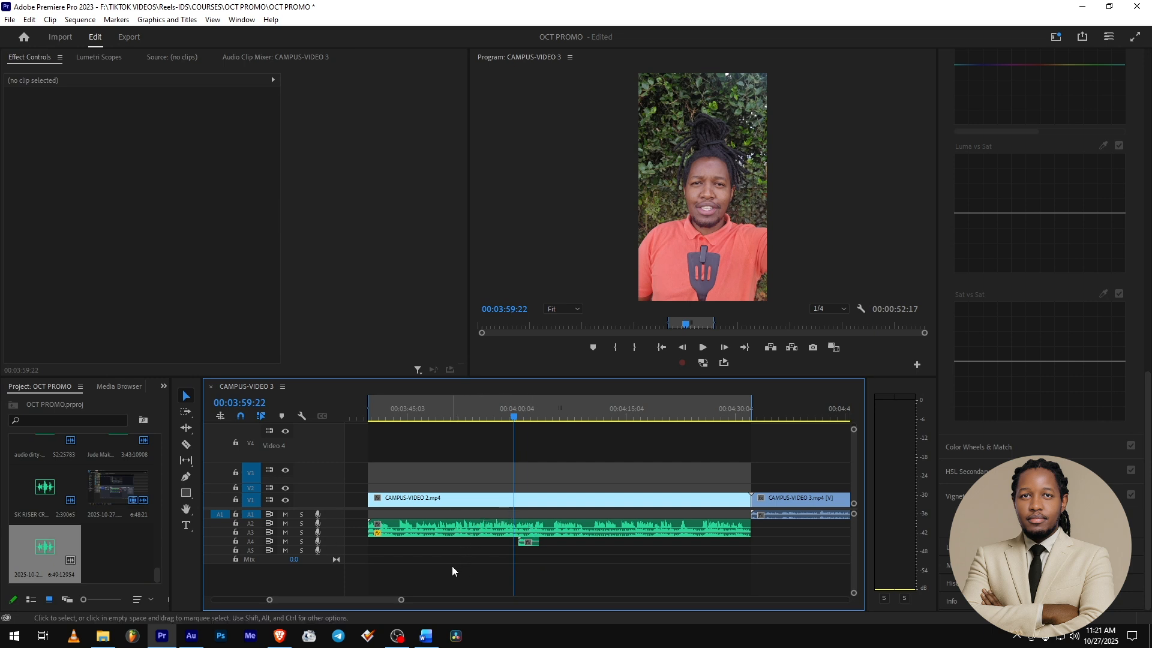
pyautogui.scroll(3, 526, 549)
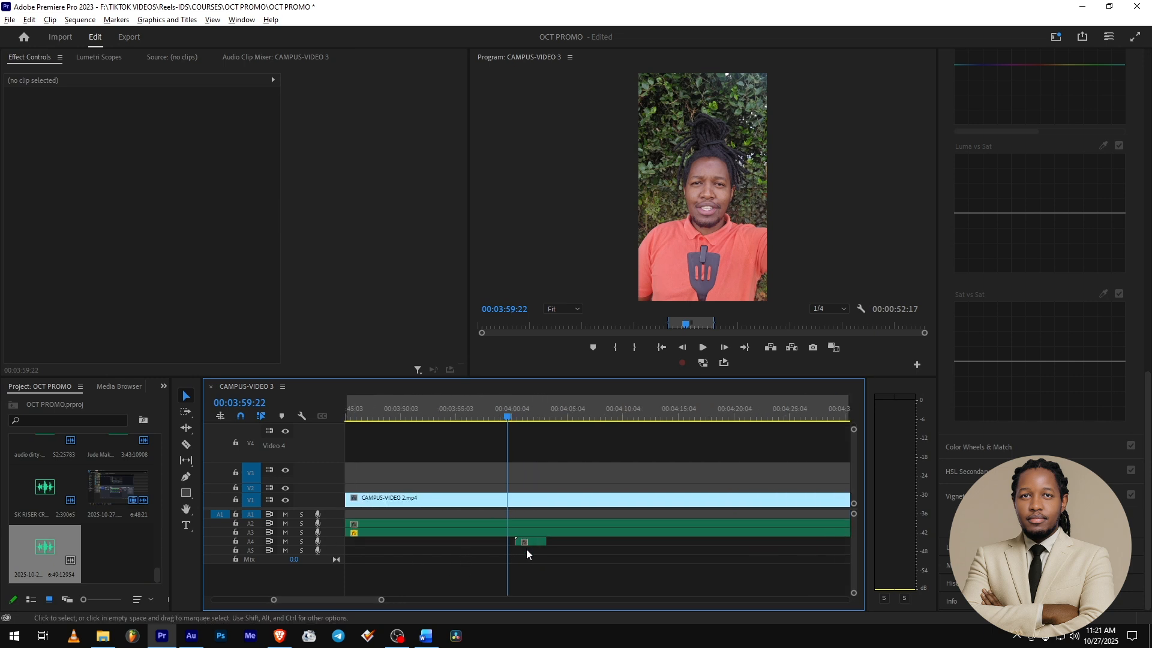
pyautogui.scroll(-3, 534, 551)
pyautogui.click(552, 563)
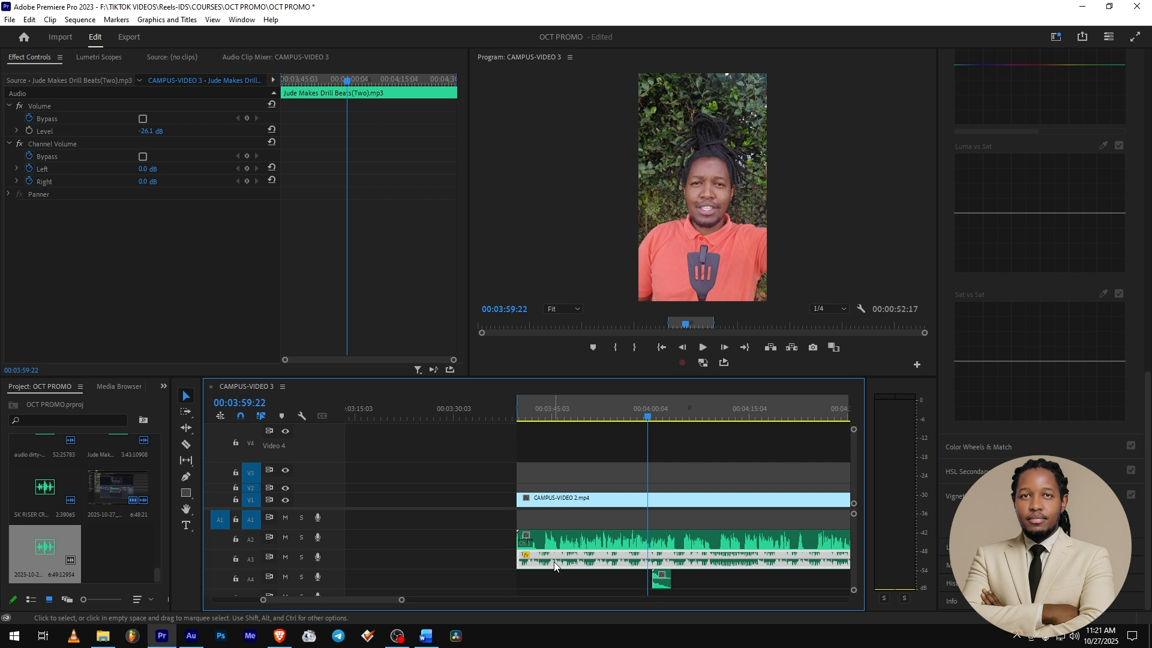
pyautogui.click(286, 557)
pyautogui.click(639, 413)
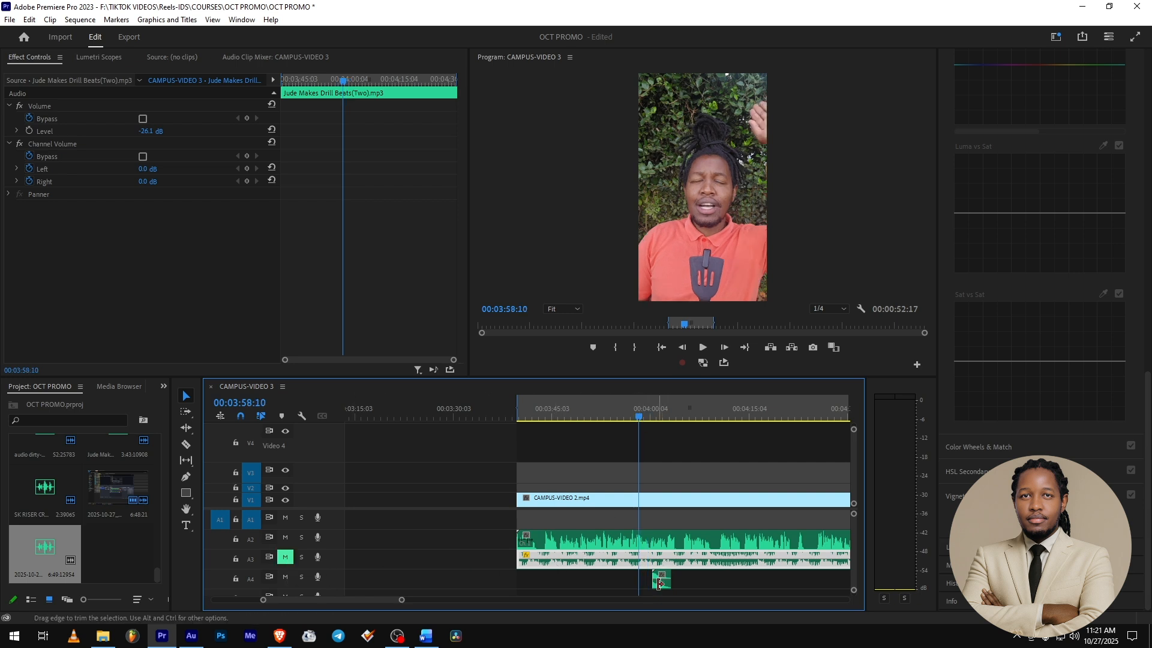
pyautogui.press('space')
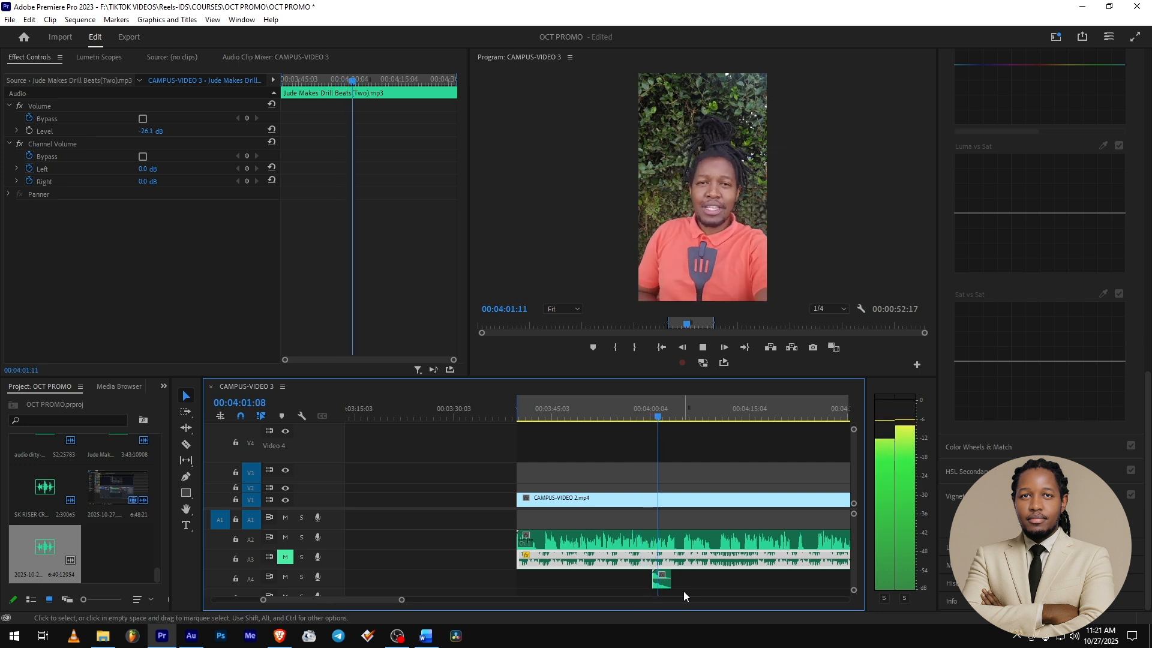
# - Move SK RISER CRASH to the start of CAMPUS-VIDEO 2, reverse its speed and play it from there
pyautogui.moveTo(662, 585); pyautogui.dragTo(524, 582)
pyautogui.rightClick(523, 582)
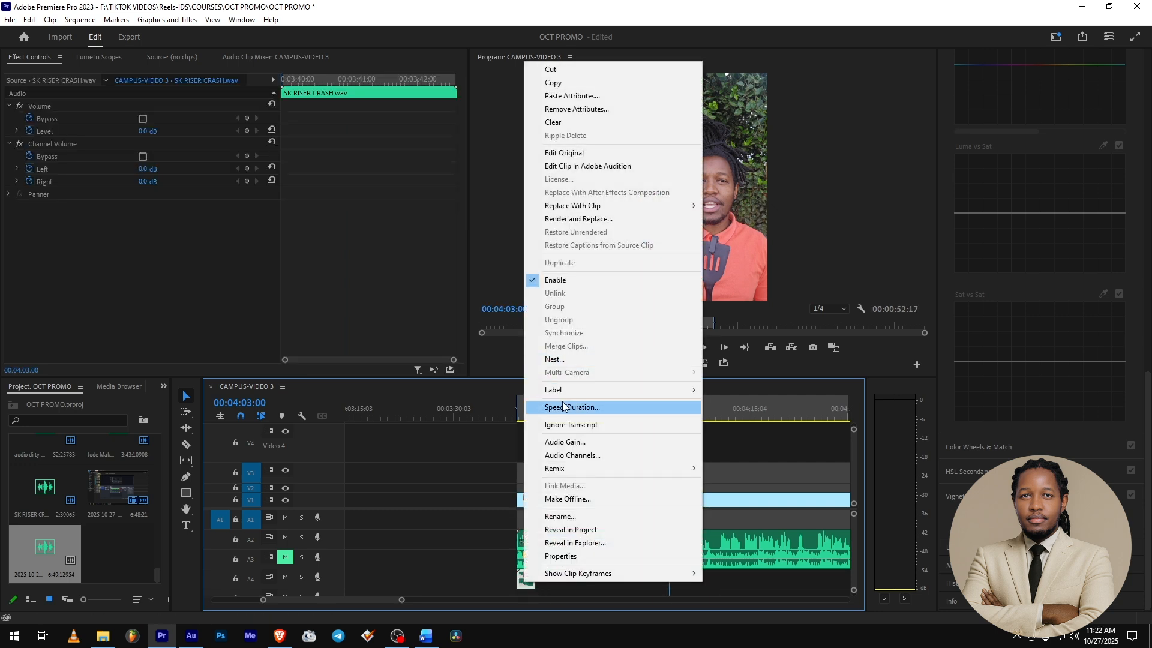
pyautogui.click(566, 407)
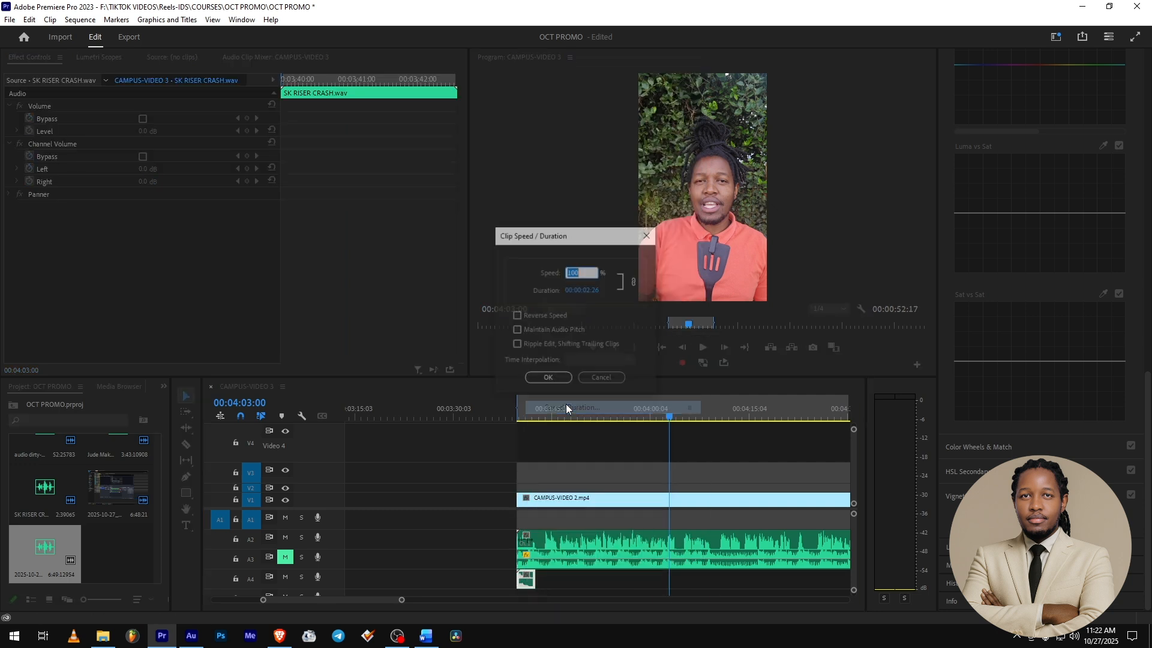
pyautogui.click(516, 317)
pyautogui.click(547, 379)
pyautogui.press('Up')
pyautogui.press('space')
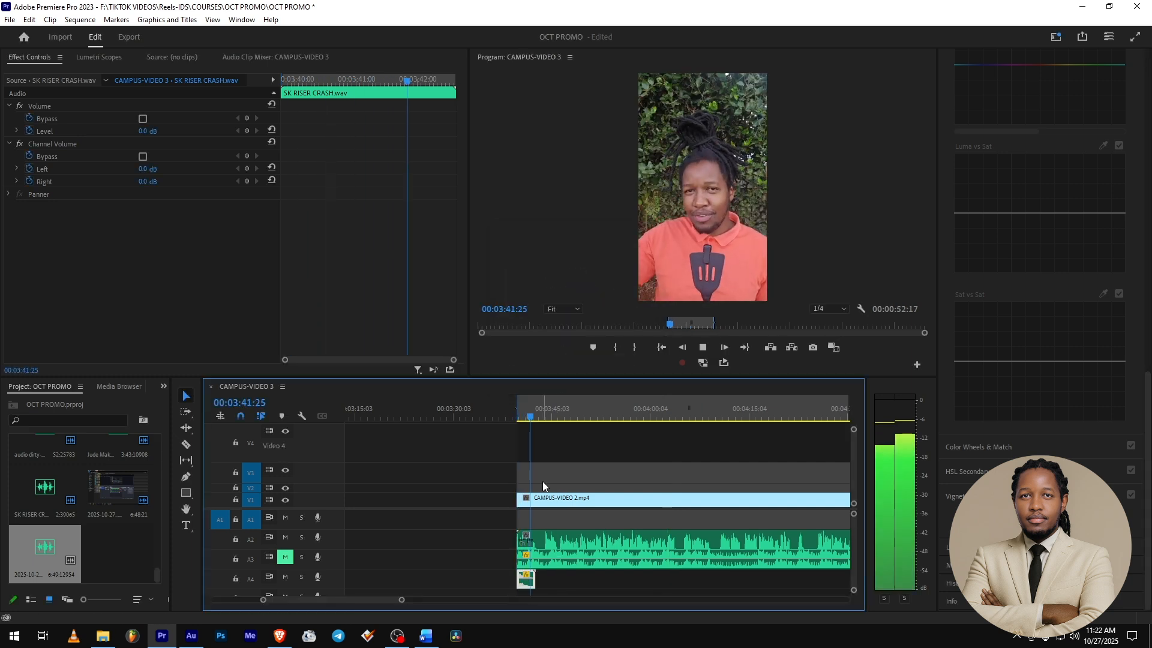
# - Move SK RISER CRASH along A4 to the pause in the voice at about 00:04:02:16 and play the sequence from there
pyautogui.moveTo(497, 577); pyautogui.dragTo(701, 575)
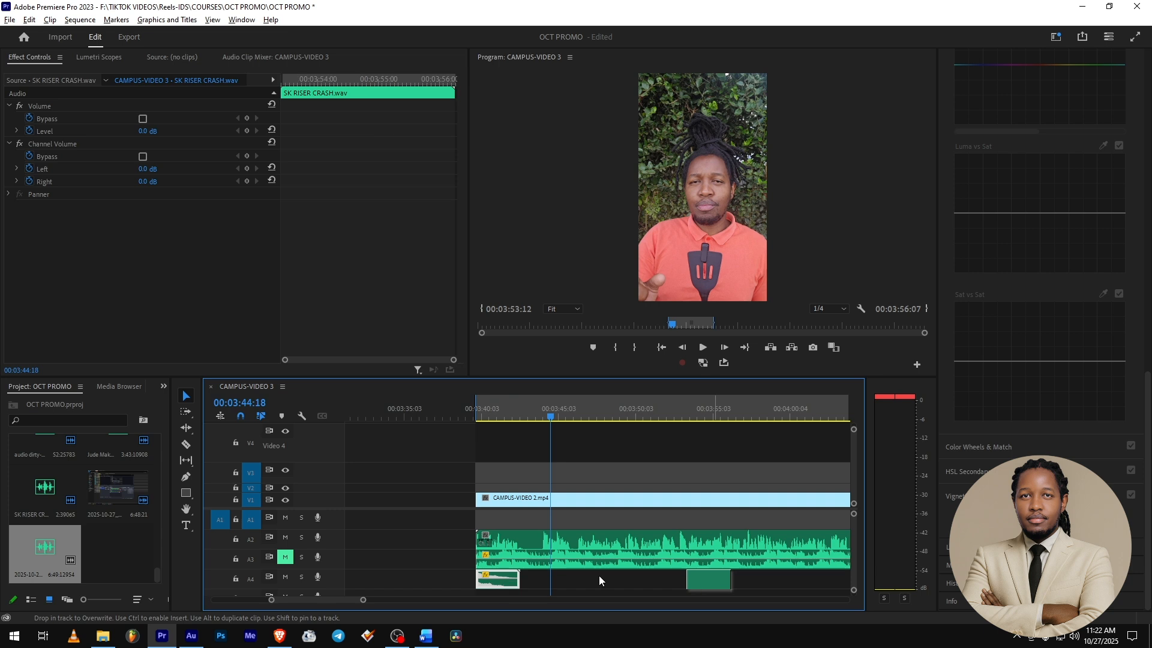
pyautogui.scroll(-4, 579, 574)
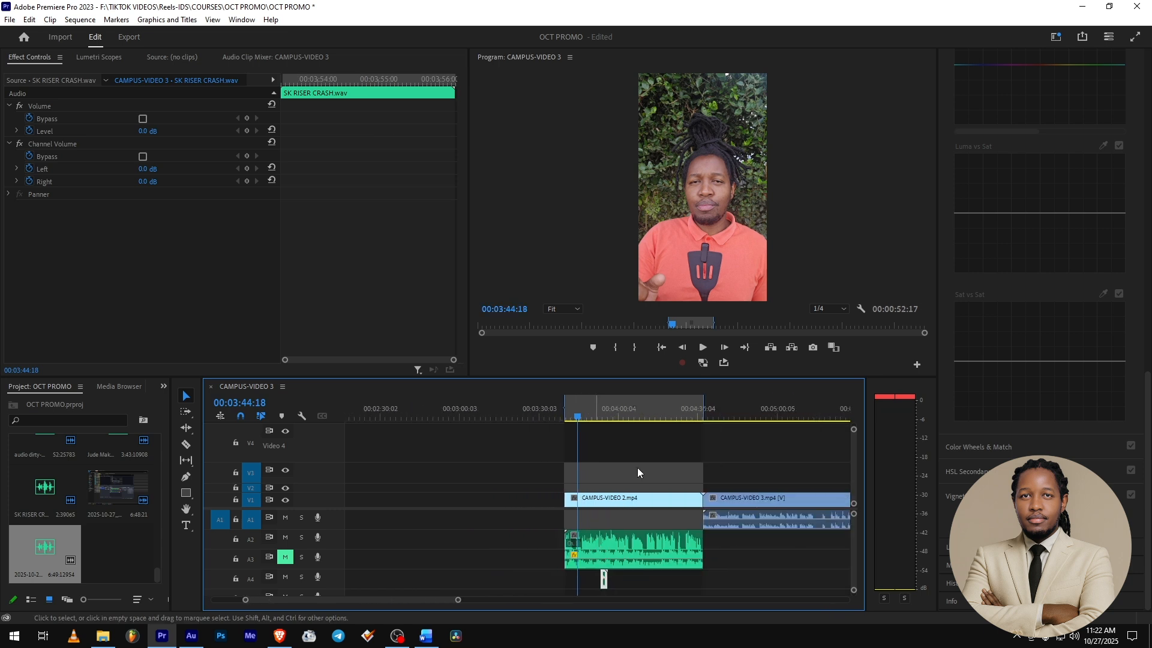
pyautogui.press('Return')
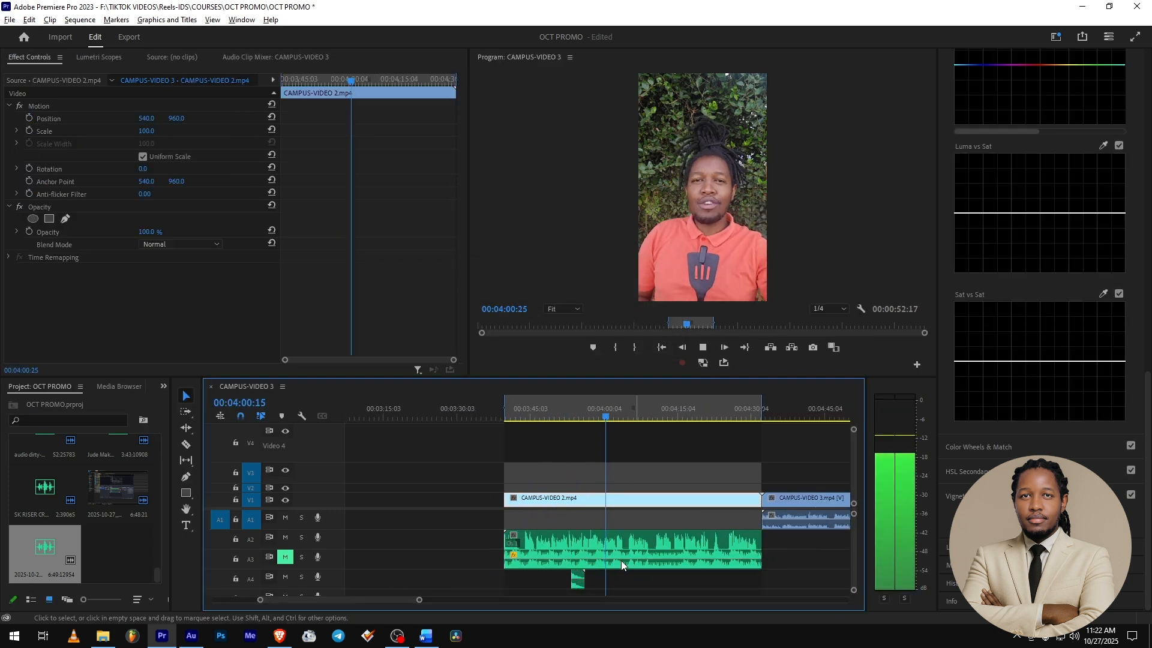
pyautogui.scroll(5, 618, 566)
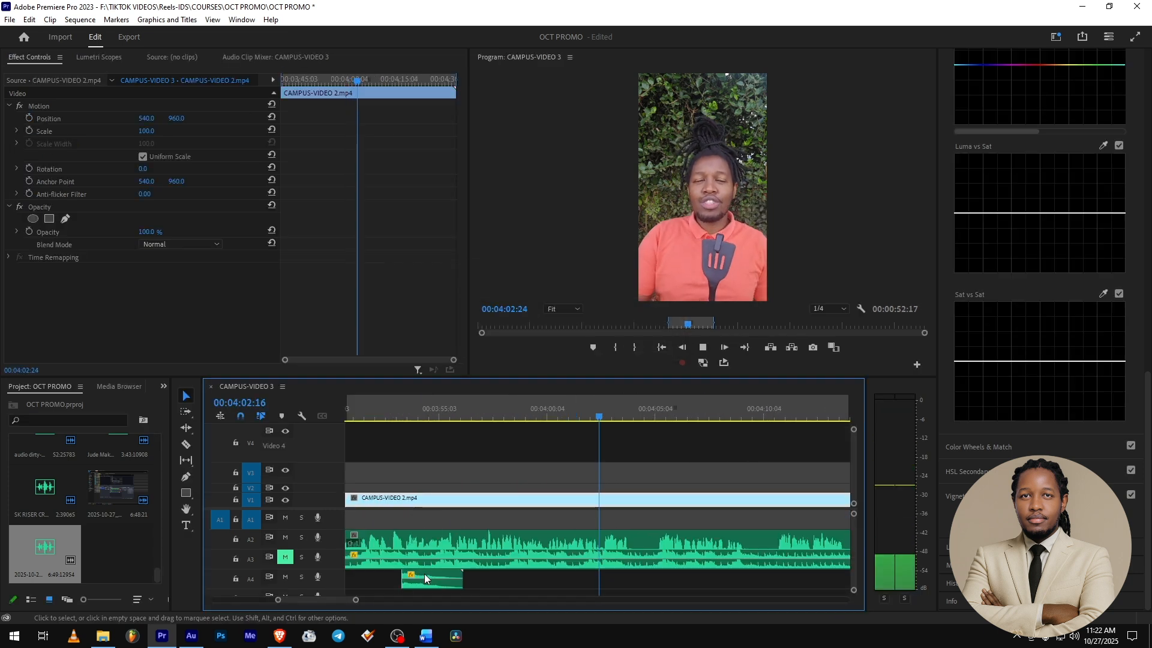
pyautogui.moveTo(427, 576); pyautogui.dragTo(621, 576)
pyautogui.click(598, 411)
pyautogui.click(639, 506)
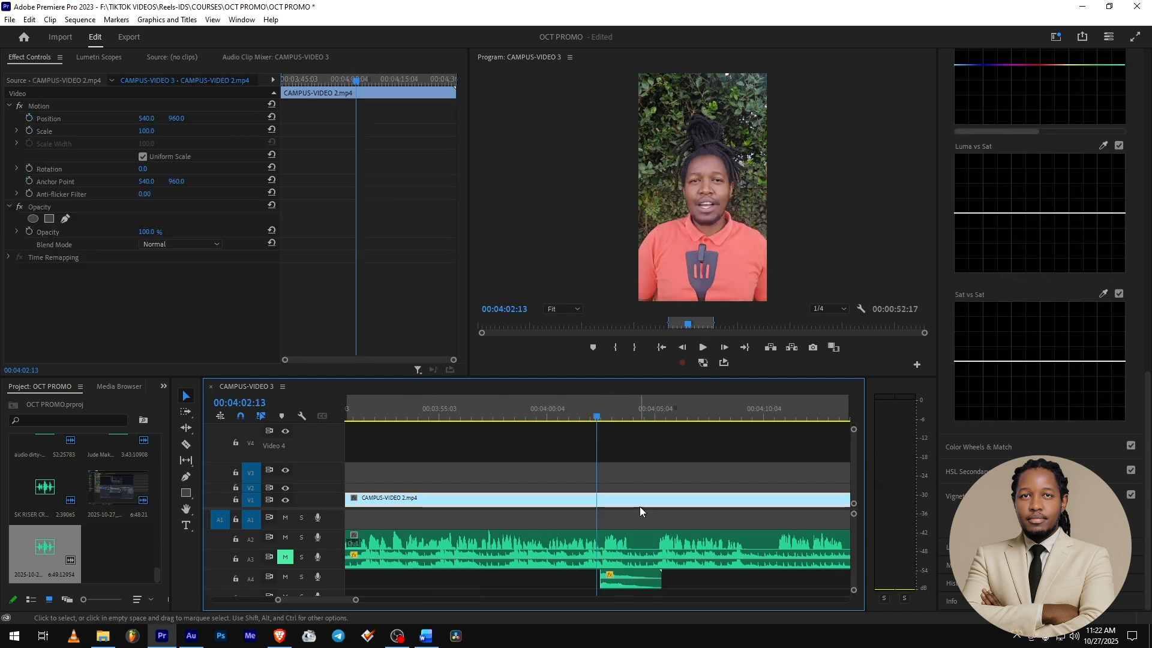
pyautogui.press('space')
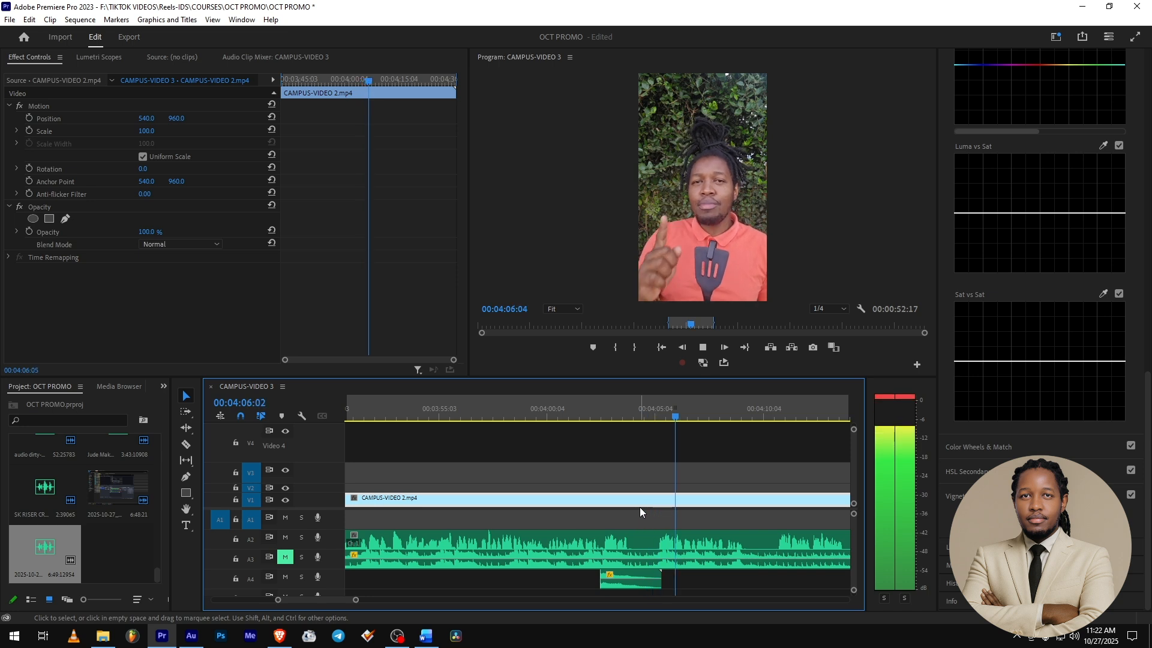
pyautogui.press('space')
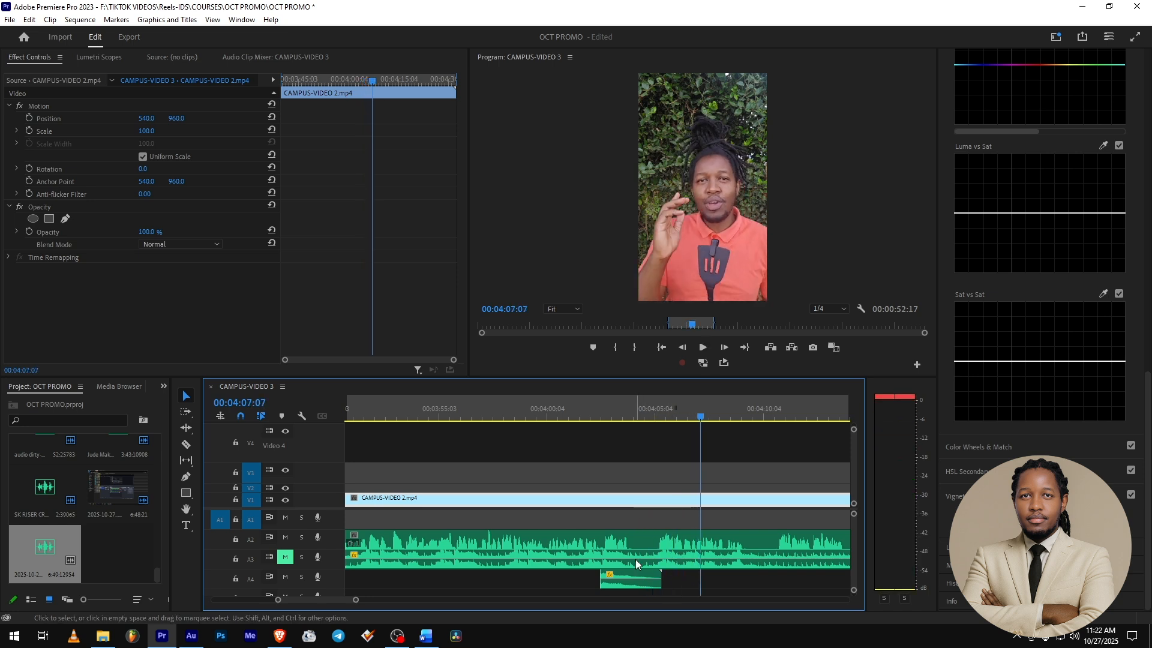
# - Turn off level keyframing for SK RISER CRASH on A4 and set its volume level to -35.2 dB
pyautogui.press('-')
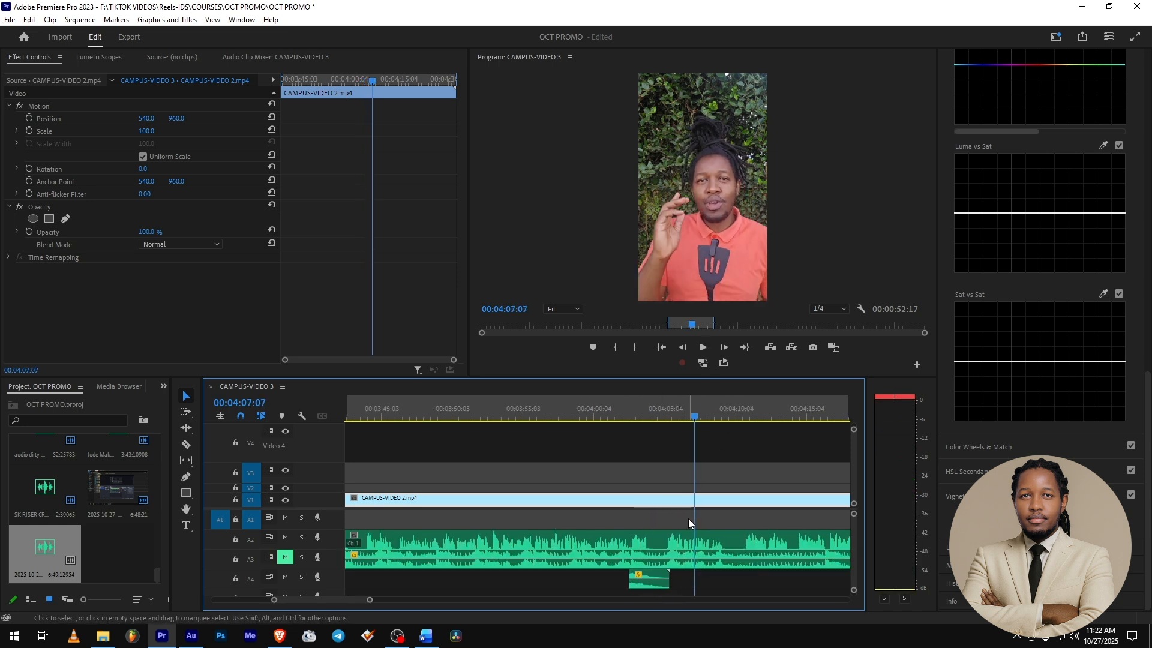
pyautogui.click(570, 557)
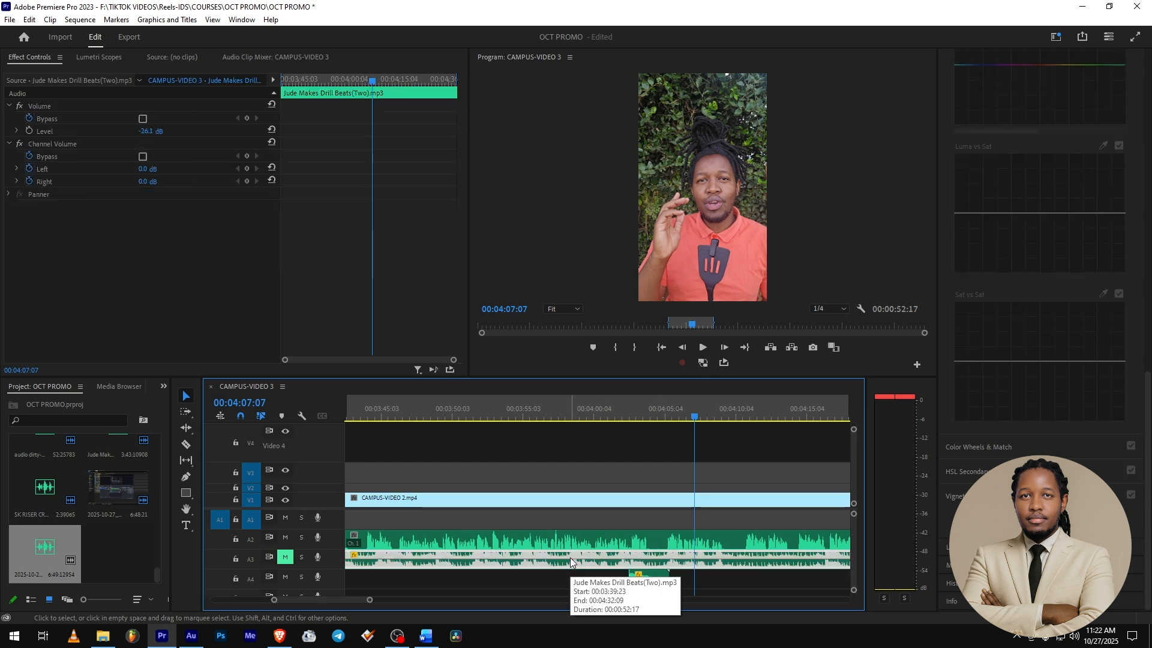
pyautogui.click(657, 582)
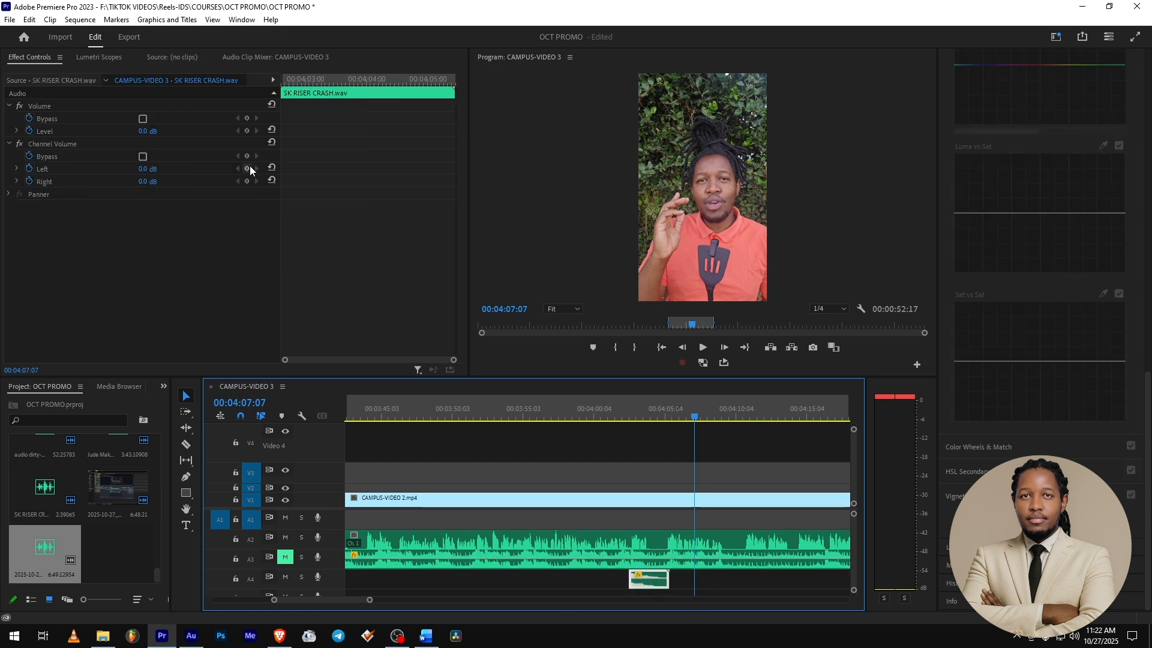
pyautogui.click(33, 132)
pyautogui.moveTo(147, 131); pyautogui.dragTo(123, 131)
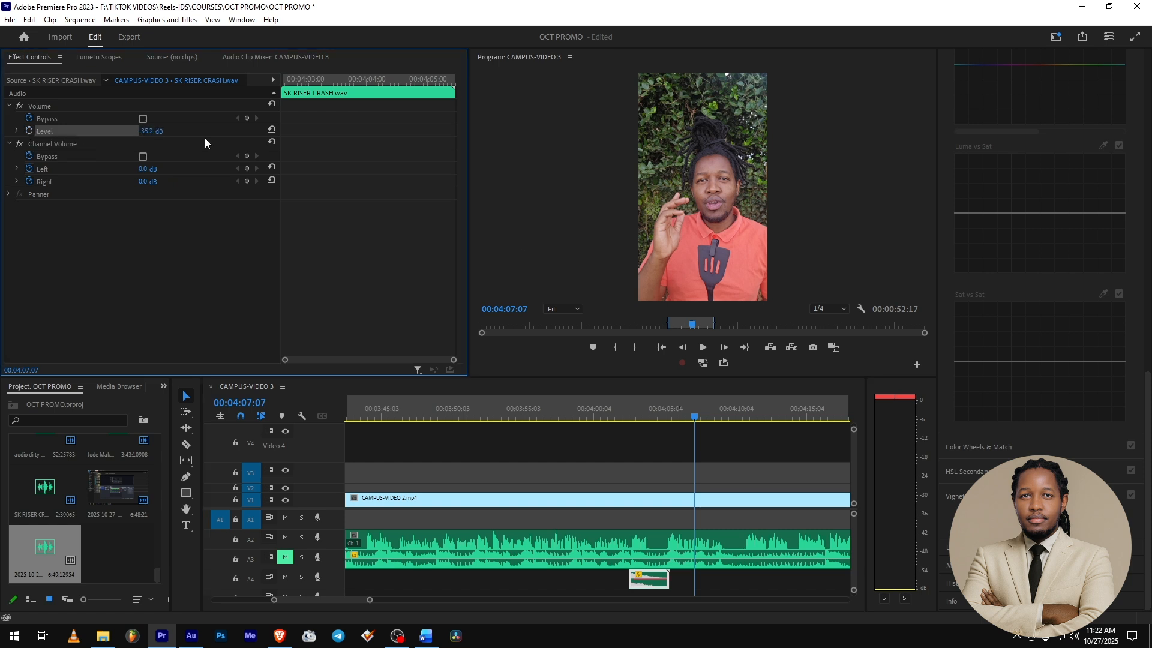
# - Play the sequence from the start of SK RISER CRASH to judge its lowered volume
pyautogui.click(629, 419)
pyautogui.press('space')
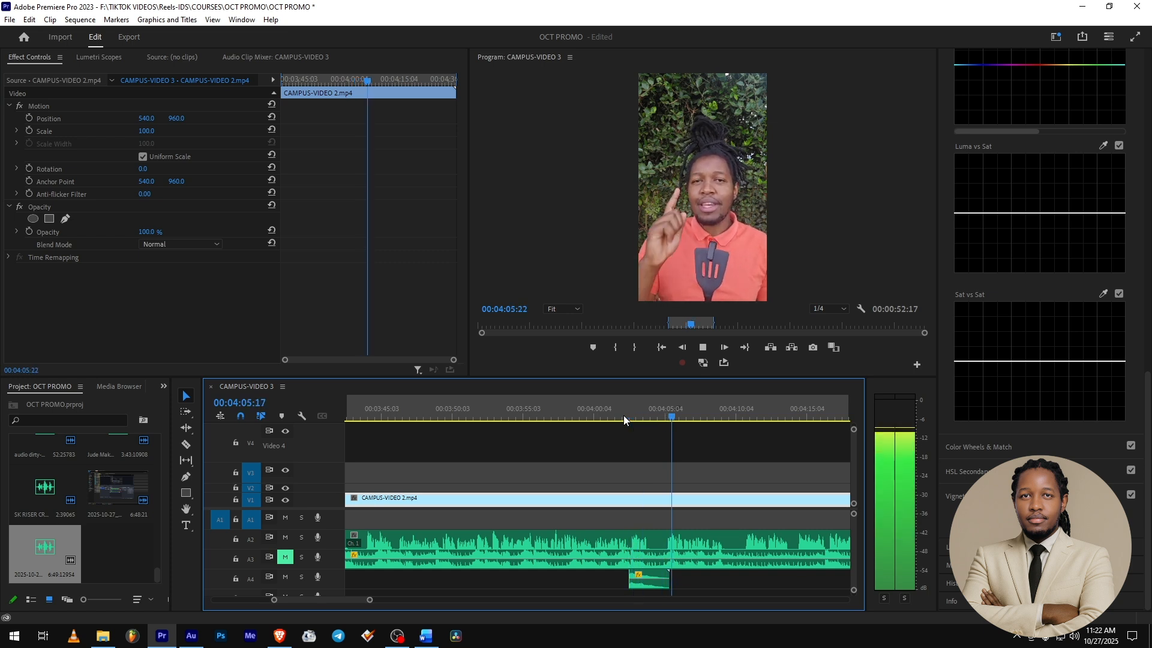
pyautogui.press('space')
# - Set the volume level of SK RISER CRASH to -17.6 dB and play it against the voice
pyautogui.click(646, 582)
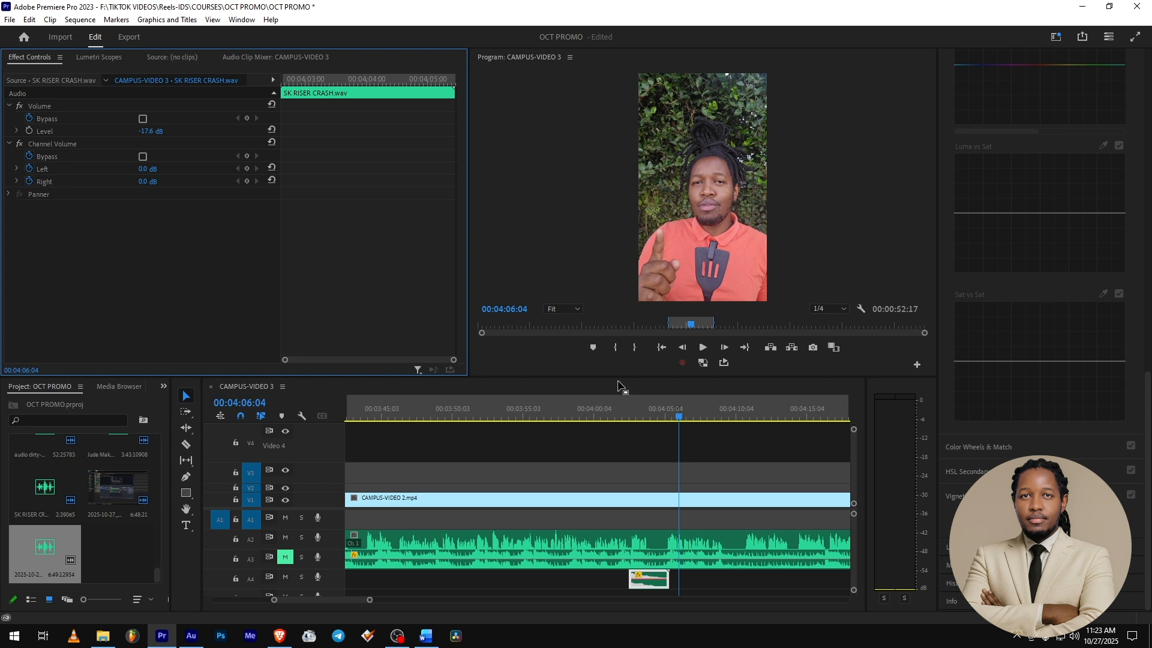
pyautogui.click(623, 419)
pyautogui.press('space')
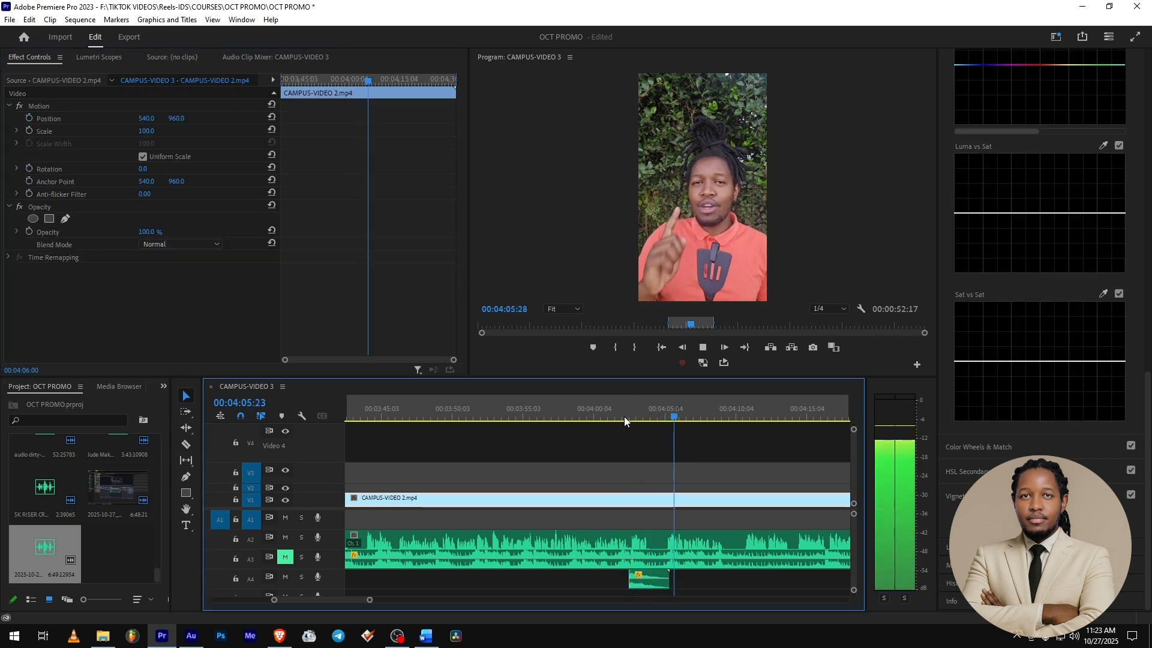
pyautogui.press('space')
pyautogui.click(650, 579)
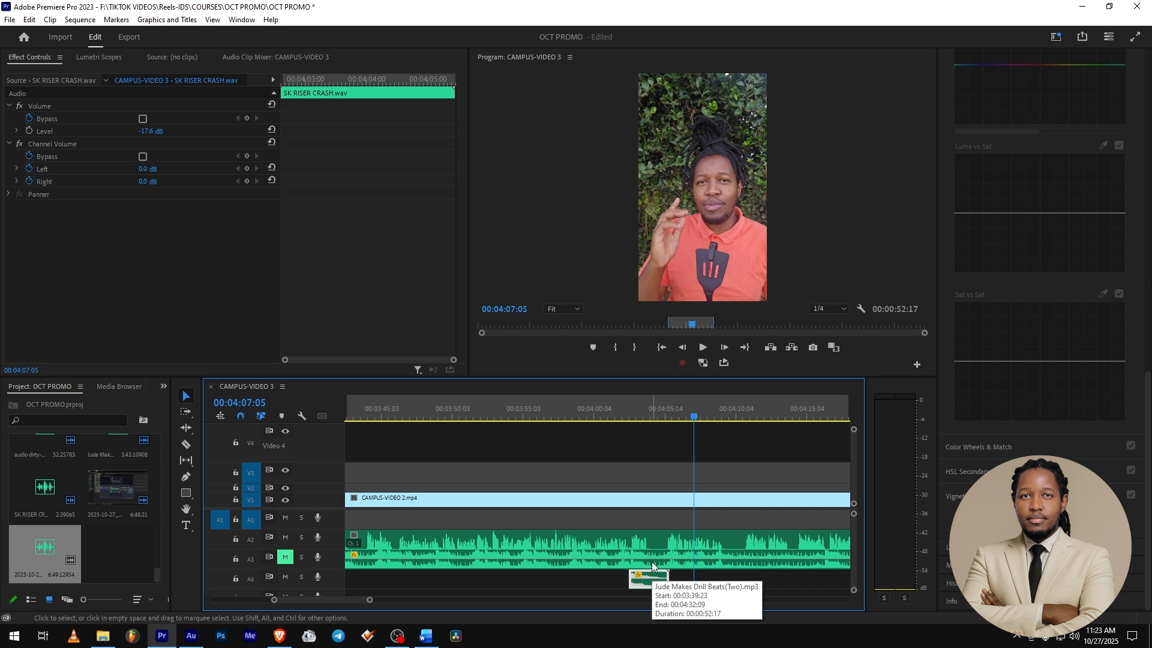
pyautogui.click(652, 563)
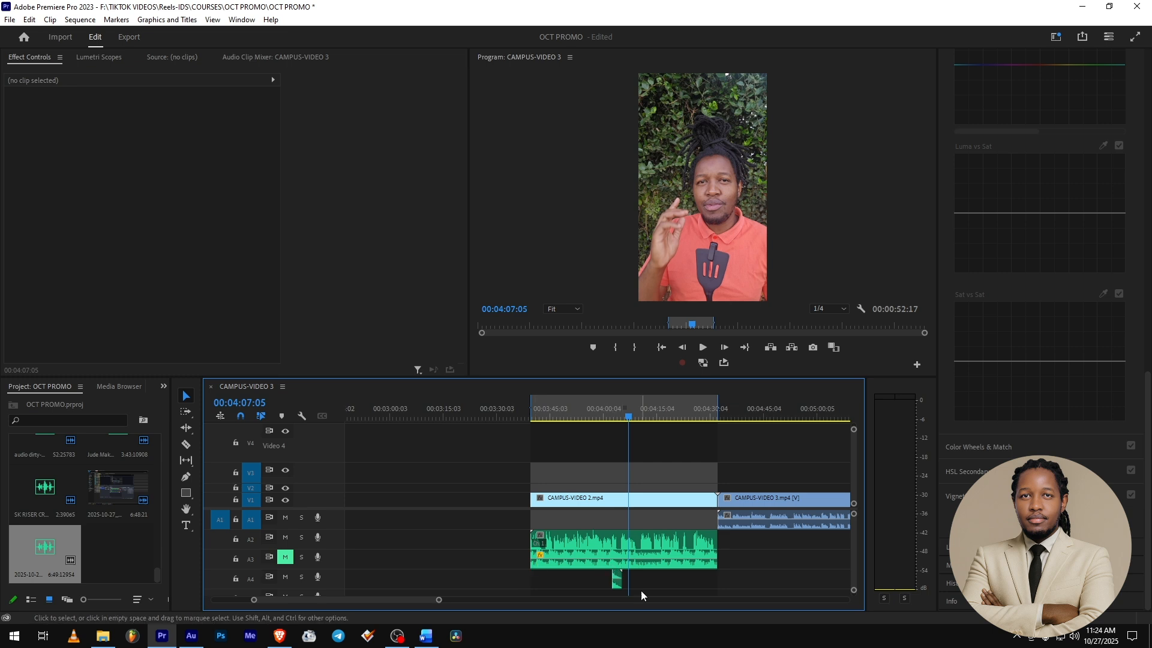
# - Reduce the audio track heights to reveal A5 and record a short voice-over there from the start of CAMPUS-VIDEO 2
pyautogui.scroll(2, 685, 566)
pyautogui.click(592, 578)
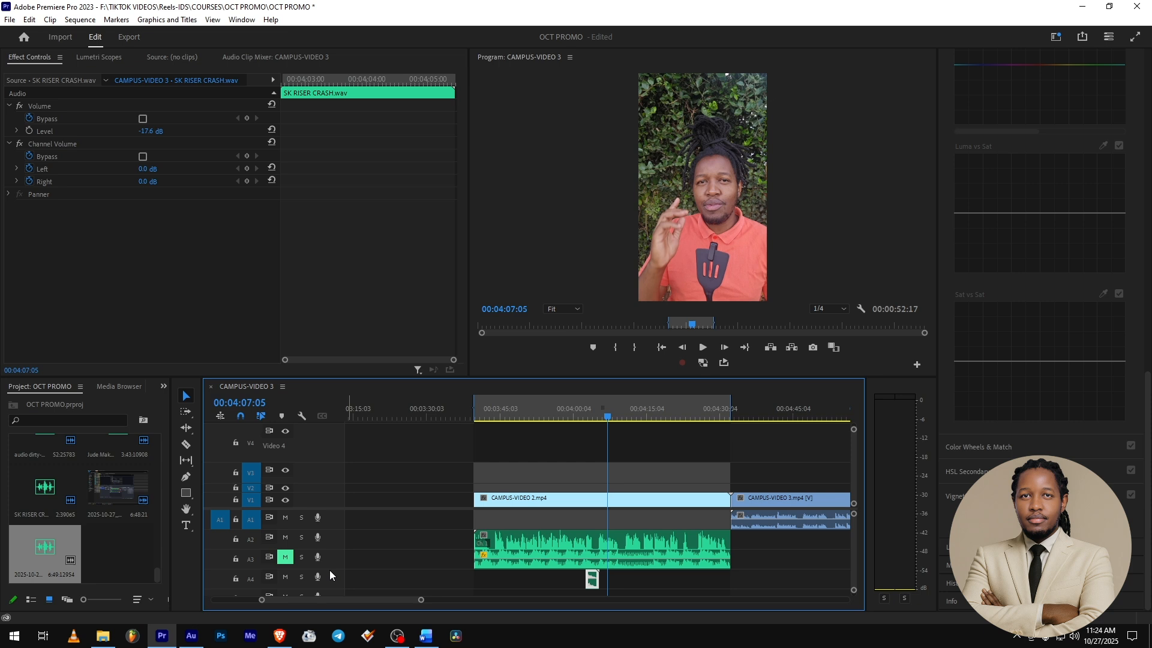
pyautogui.hotkey('ctrl', '-')
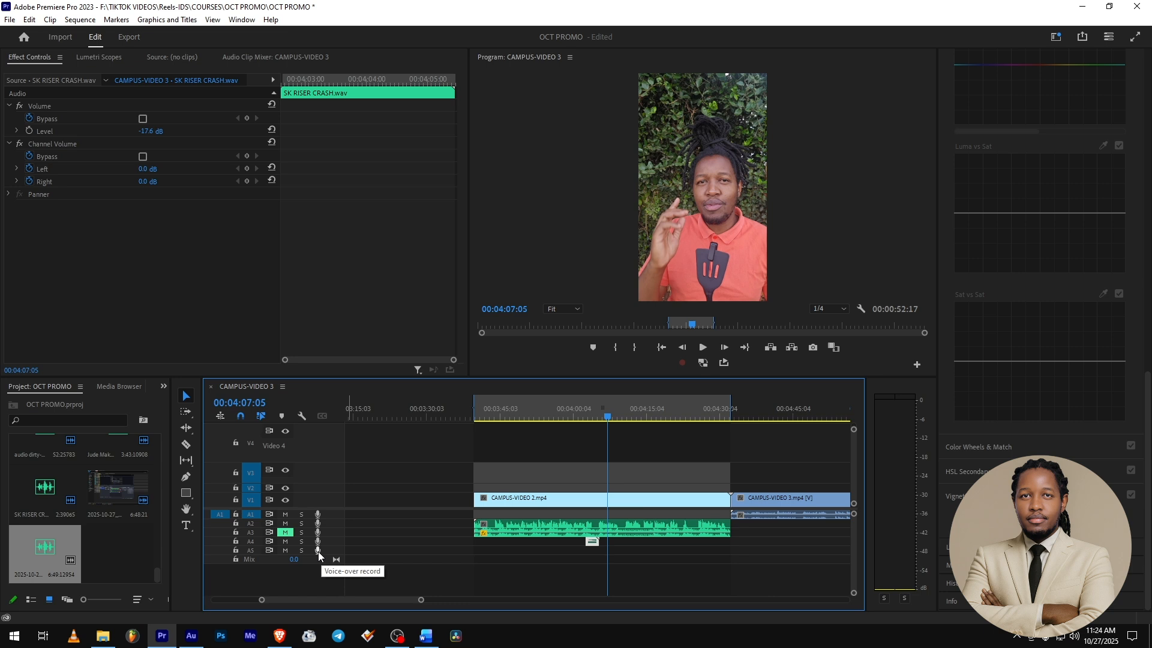
pyautogui.click(318, 550)
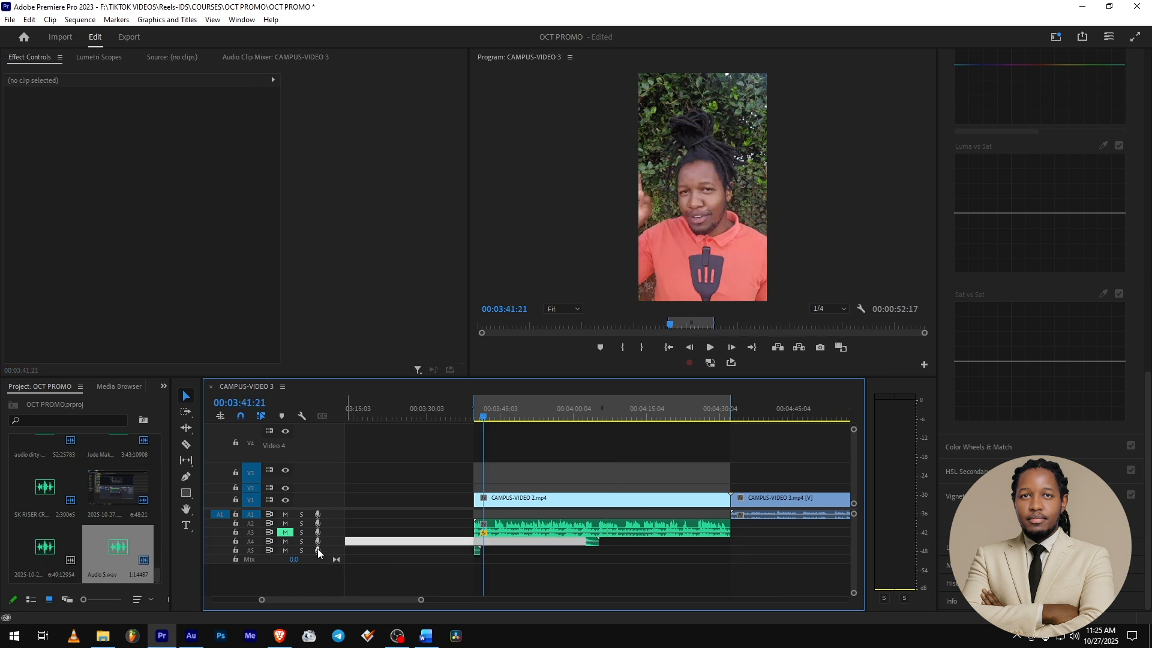
# - Check the default input device in the Audio Hardware preferences, keeping the BEHRINGER UMC202 microphone
pyautogui.click(30, 19)
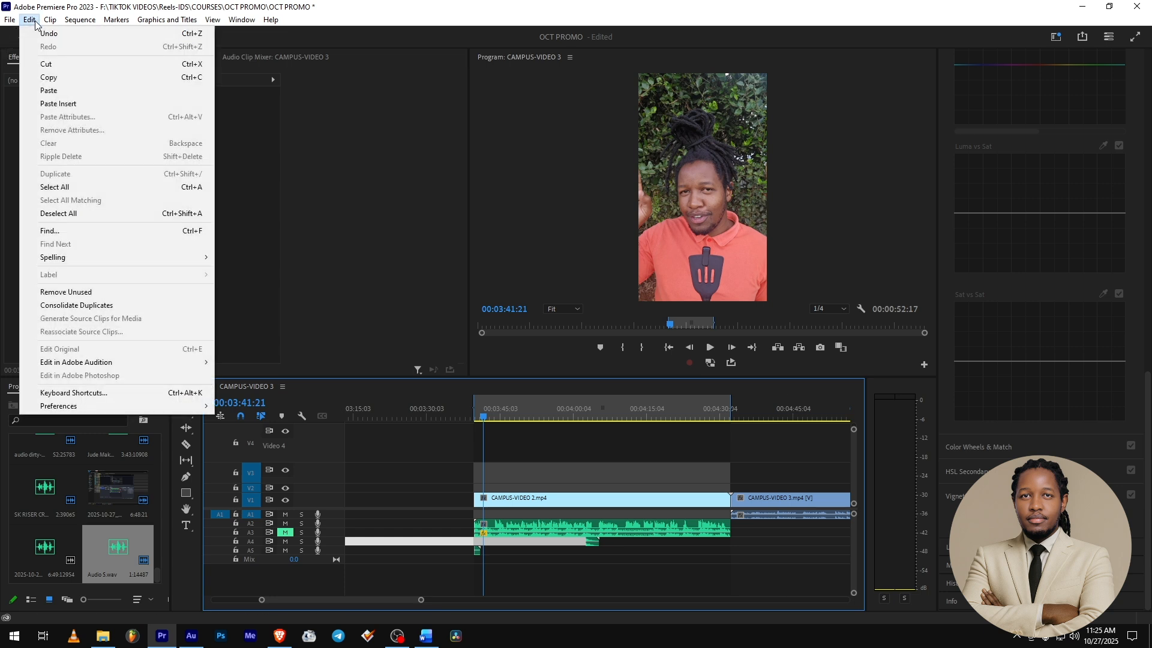
pyautogui.moveTo(91, 408)
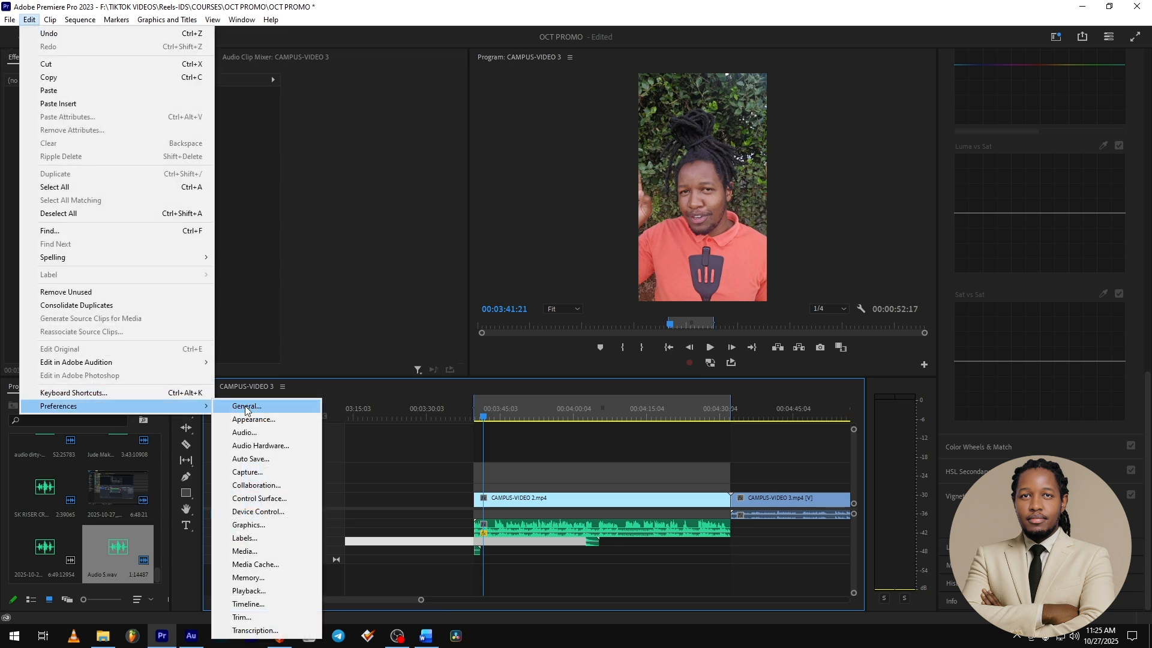
pyautogui.click(242, 440)
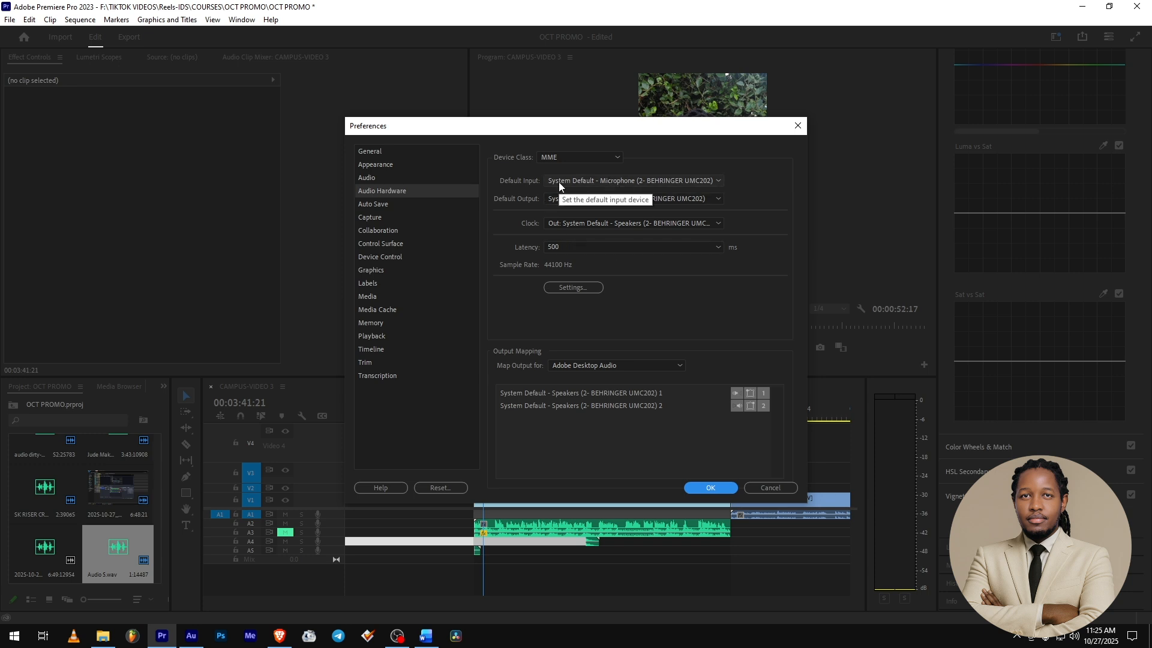
pyautogui.click(712, 490)
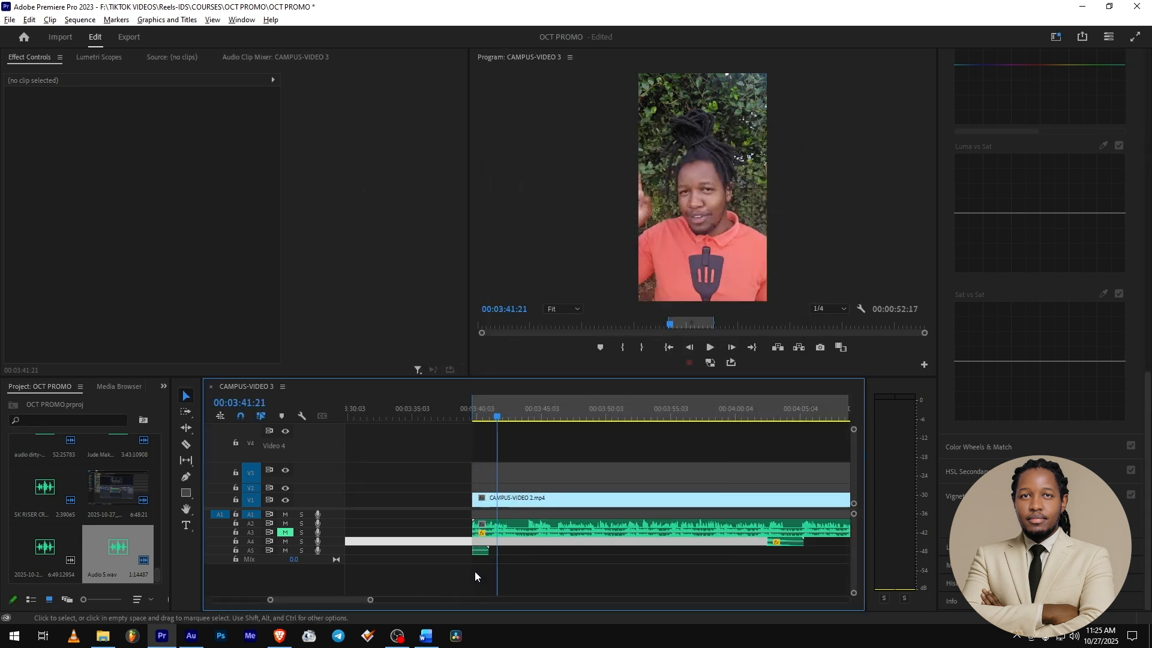
# - Record a voice-over of about 11 seconds on track A5 from the start of CAMPUS-VIDEO 2 and enlarge the audio tracks
pyautogui.click(318, 550)
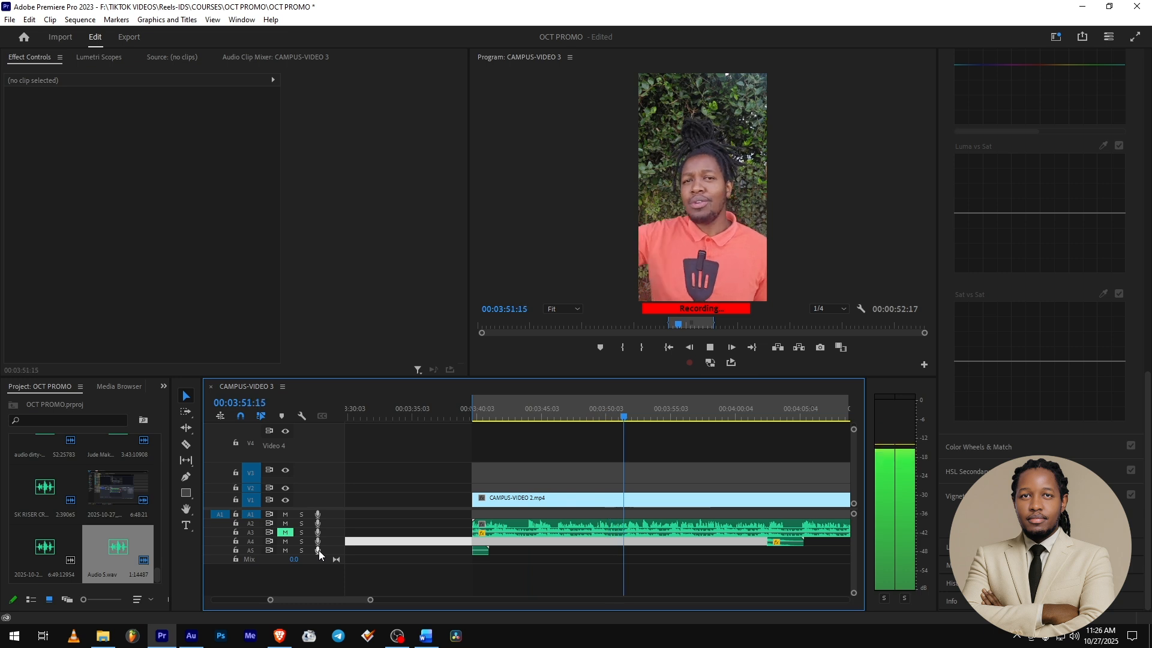
pyautogui.press('space')
pyautogui.click(563, 551)
pyautogui.scroll(2, 327, 552)
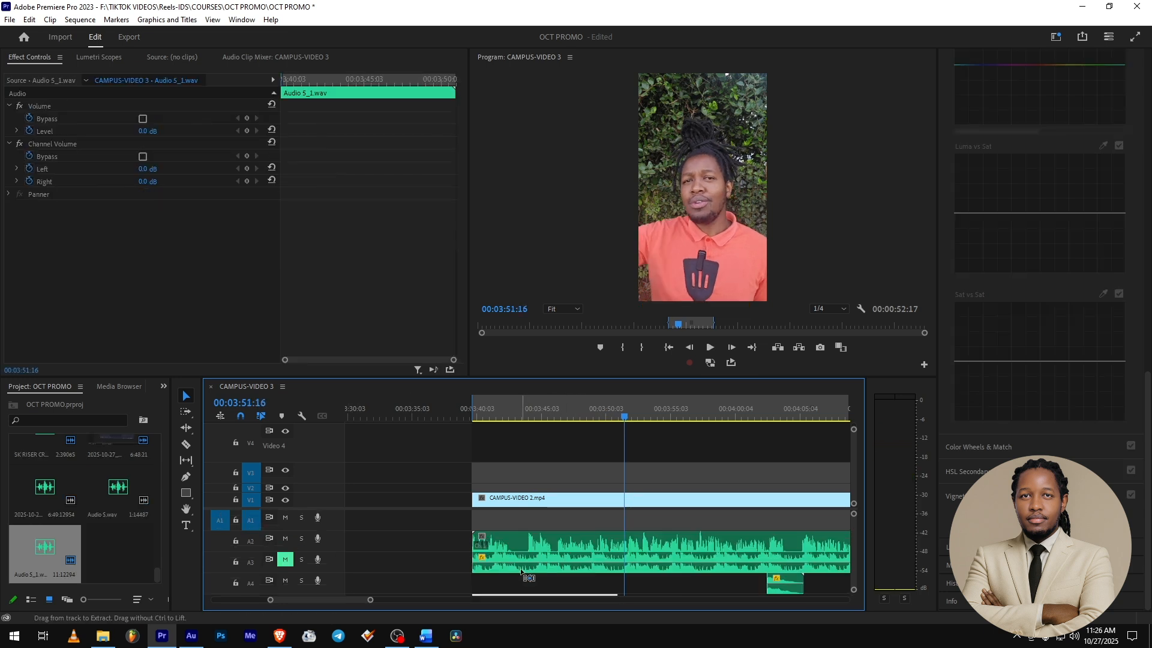
pyautogui.scroll(-2, 417, 571)
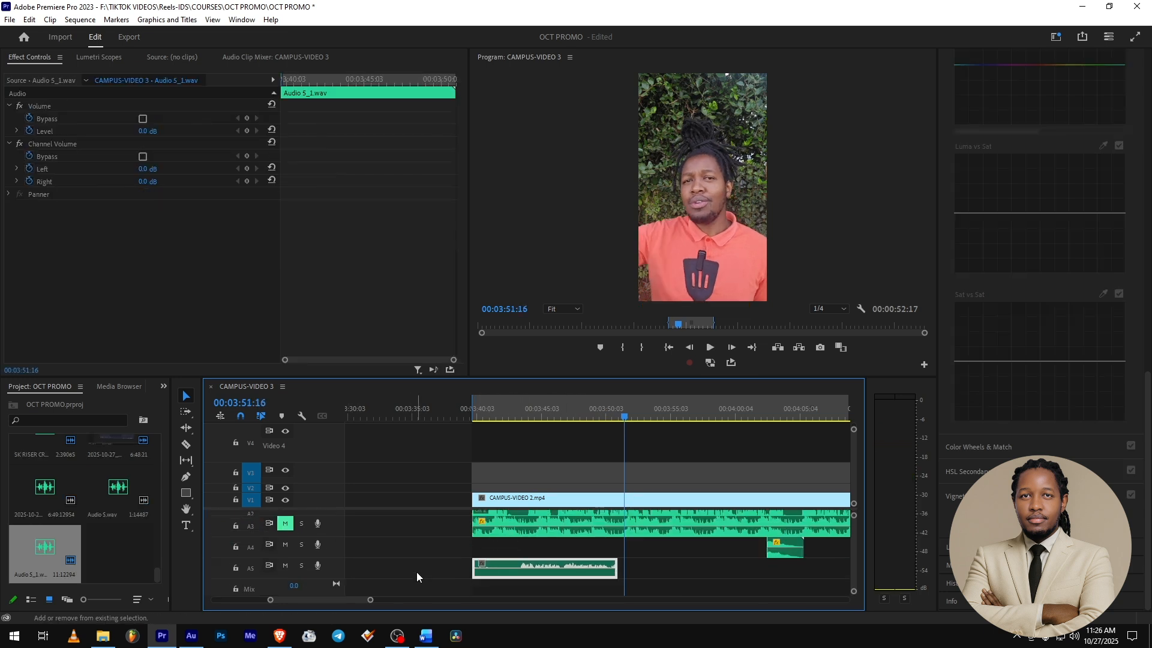
# - Solo track A5 and play the recorded voice-over
pyautogui.click(302, 565)
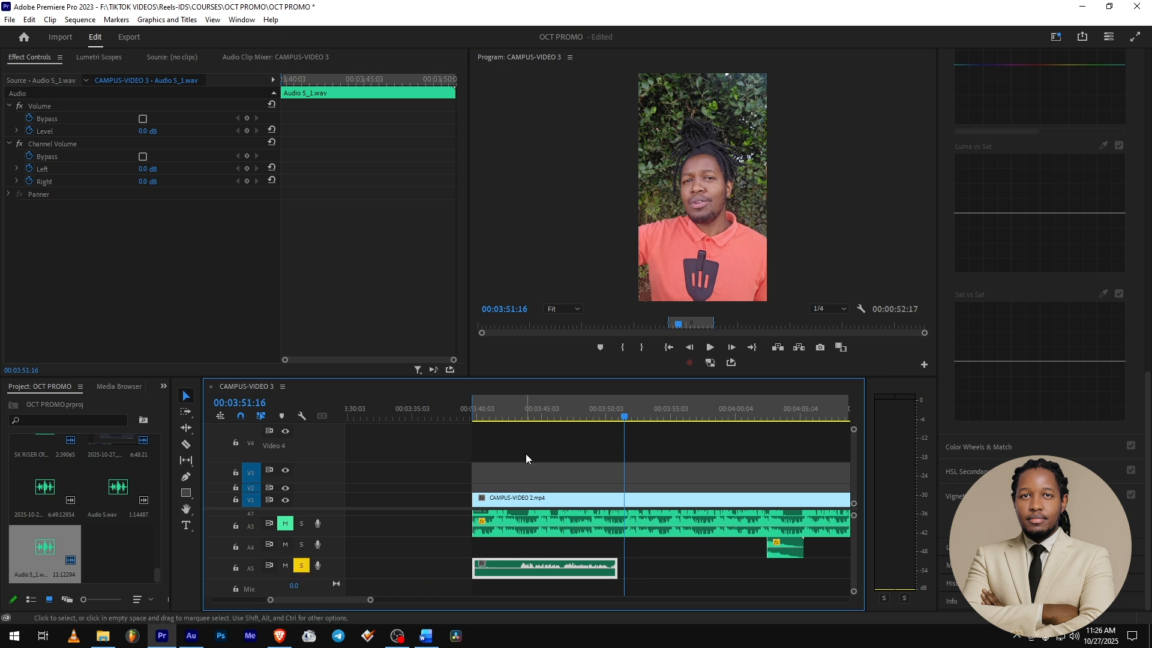
pyautogui.click(520, 408)
pyautogui.press('space')
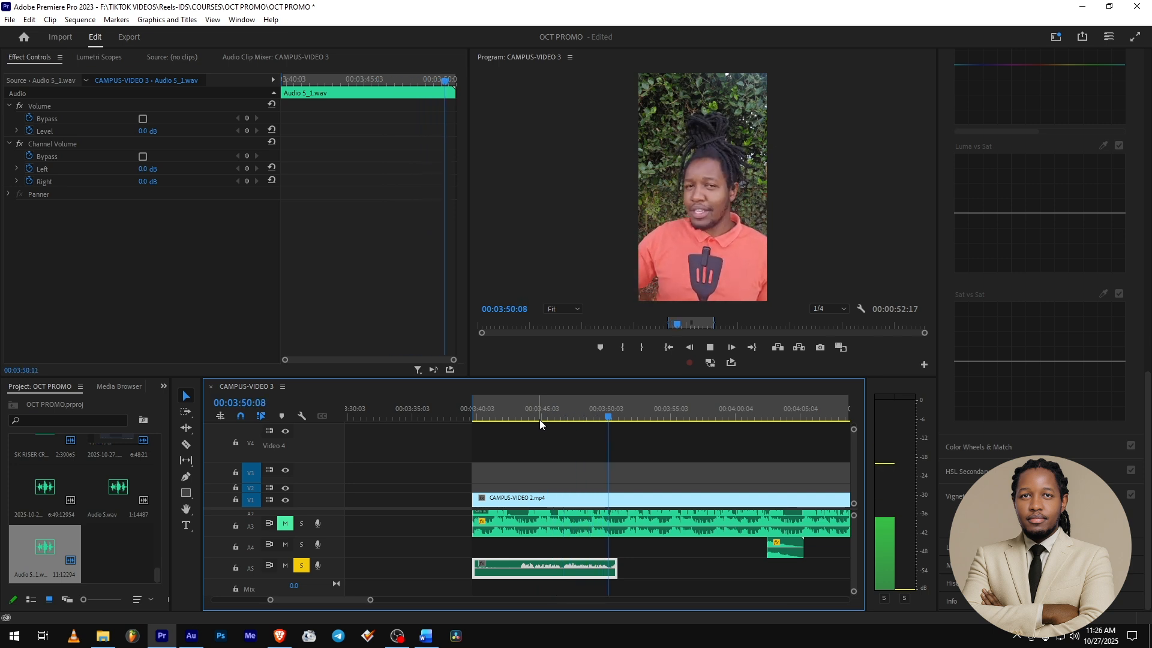
pyautogui.press('space')
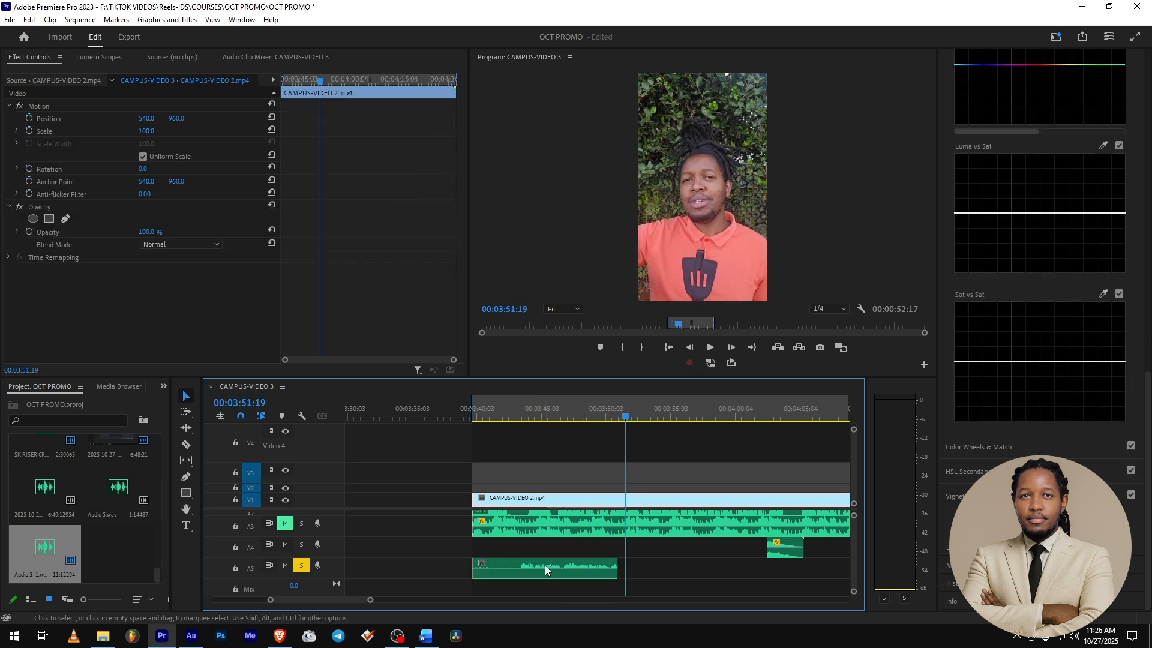
# - Delete the recorded voice-over clip from track A5
pyautogui.click(545, 566)
pyautogui.press('Delete')
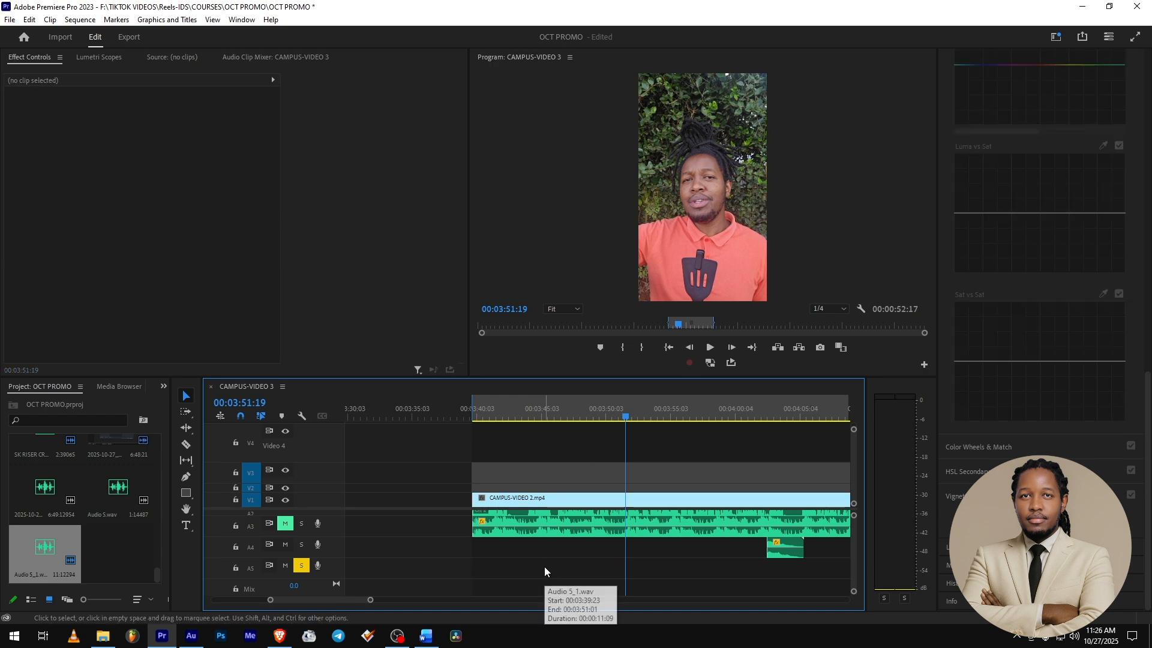
# - Place the 30 DAY CONTENT BOOTCAMP image from F:\TIKTOK VIDEOS\Reels-IDS\COURSES\ADOBE PREMIERE COURSE on V1 at about 00:10:00:10 using File Explorer
pyautogui.scroll(-10, 548, 560)
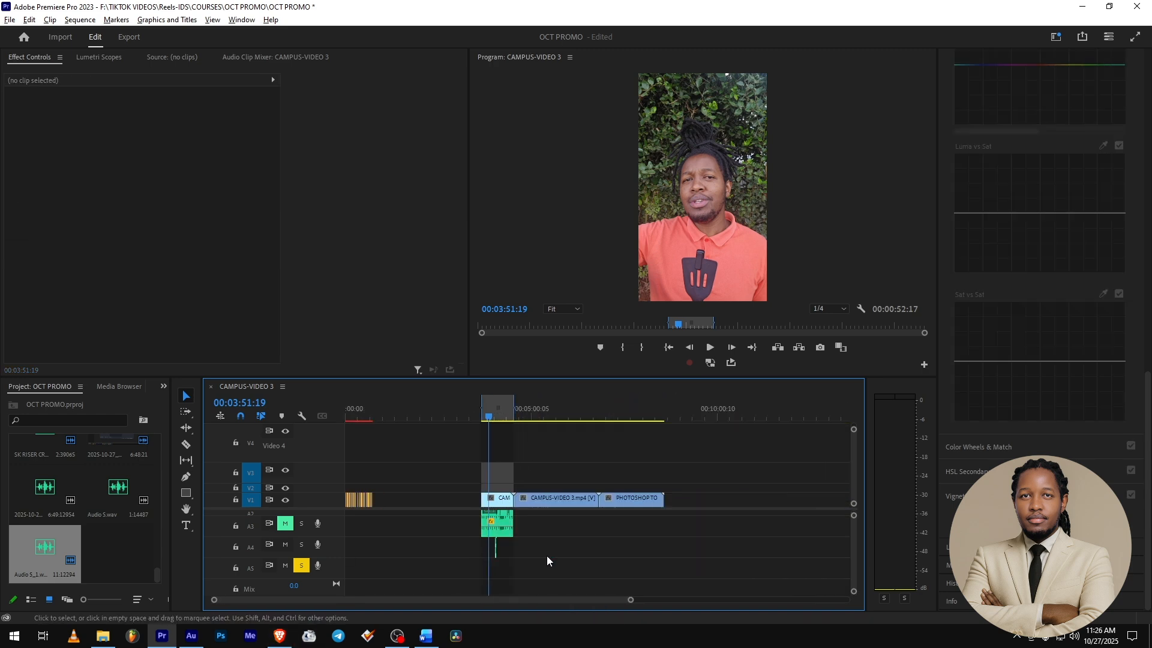
pyautogui.click(100, 641)
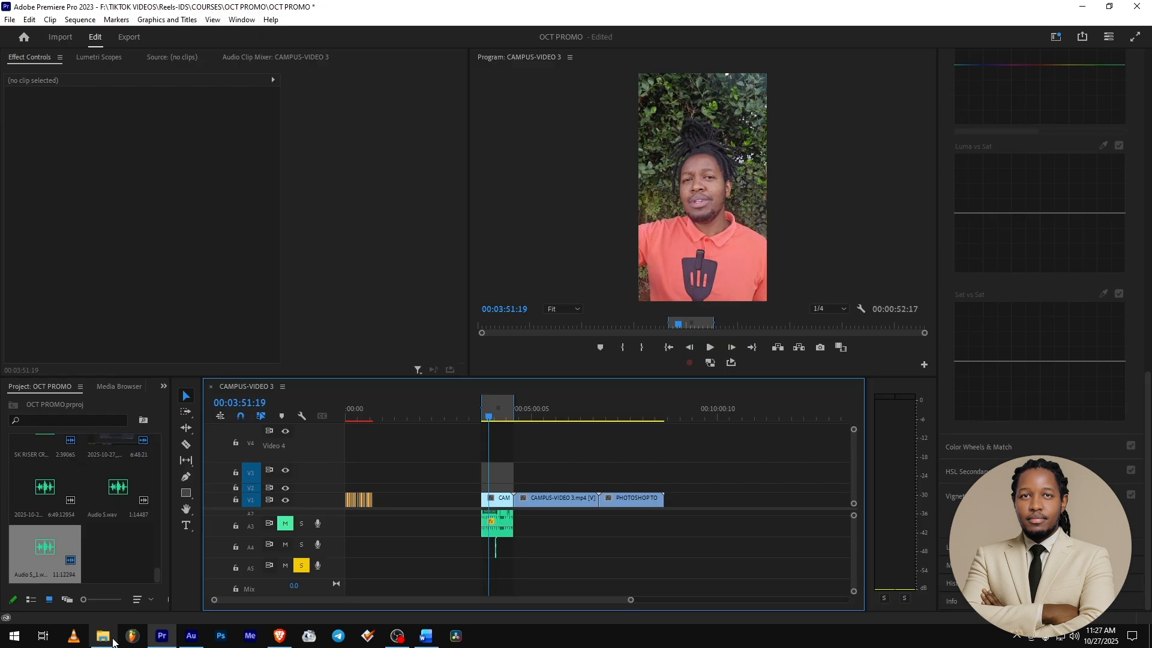
pyautogui.click(104, 643)
pyautogui.click(269, 40)
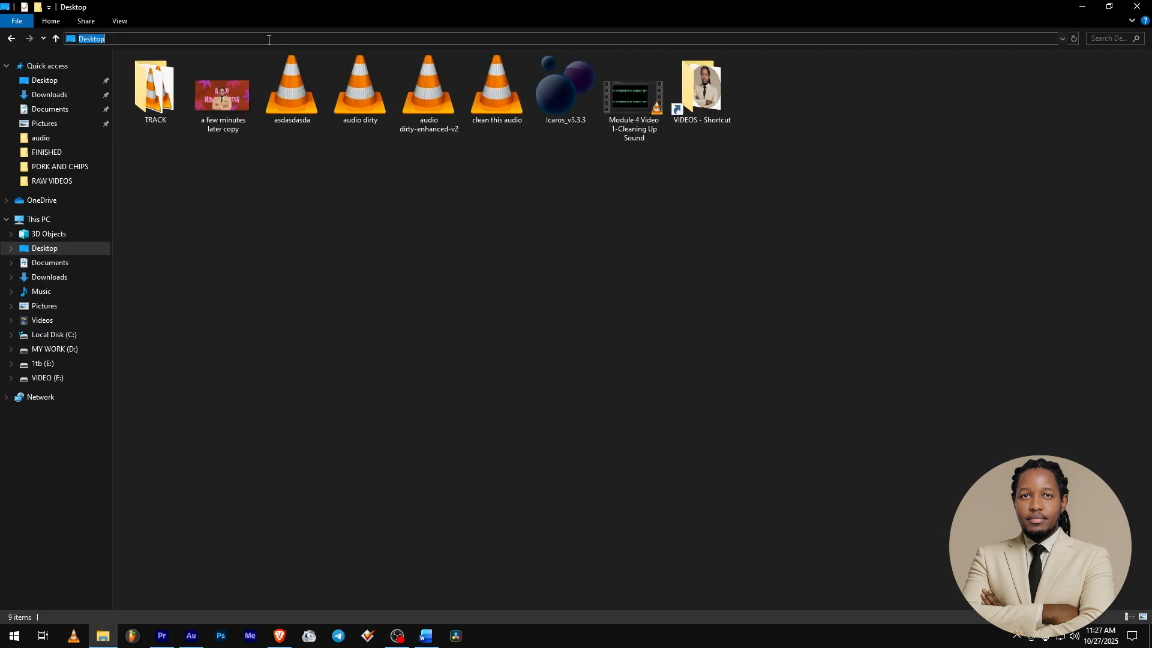
pyautogui.write('F:\\TIKTOK VIDEOS\\Reels-IDS\\COURSES\\ADOBE PREMIERE COURSE')
pyautogui.press('Return')
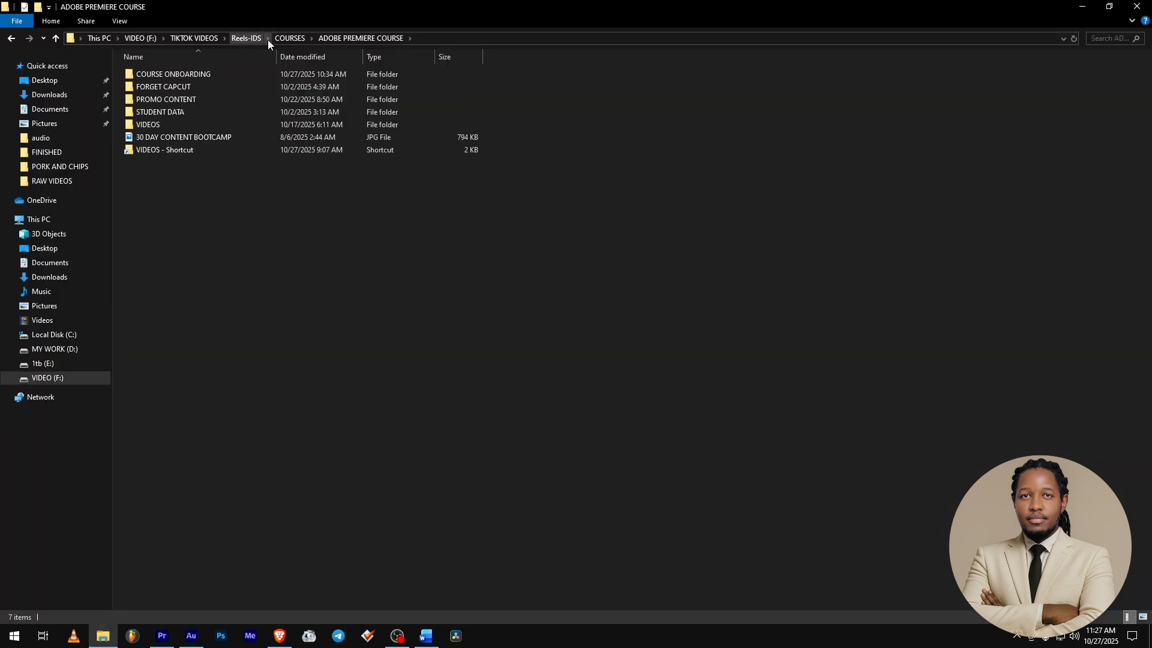
pyautogui.click(168, 138)
pyautogui.moveTo(208, 138); pyautogui.dragTo(718, 499)
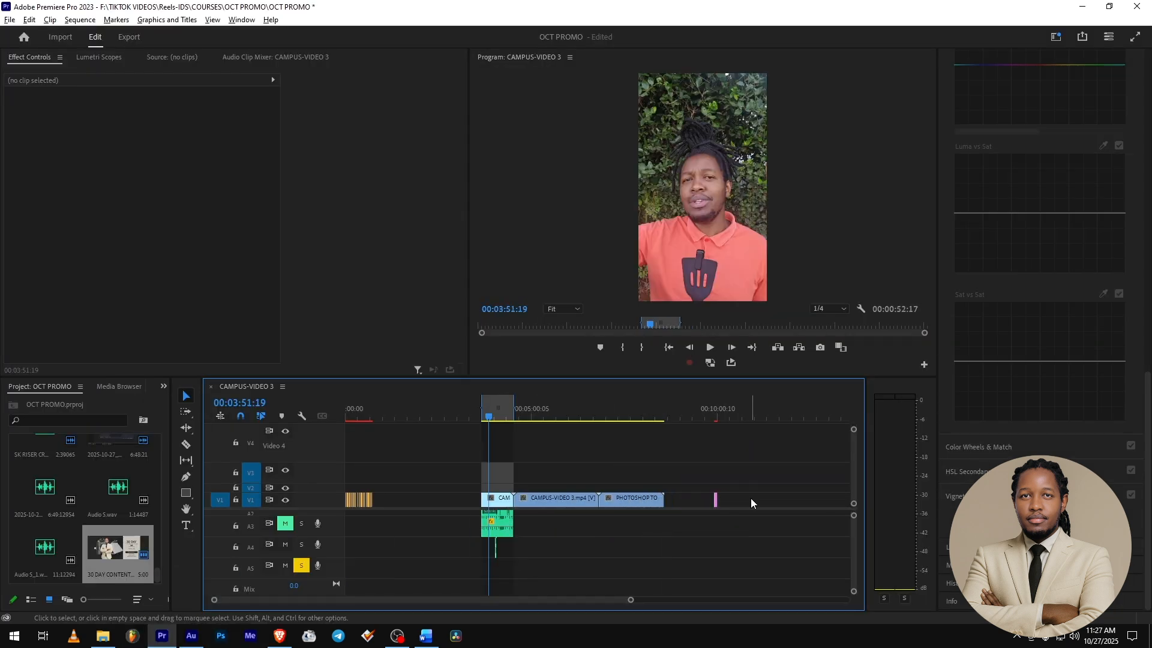
# - Extend the 30 DAY CONTENT BOOTCAMP image clip on V1 to about 1 minute 21 seconds
pyautogui.scroll(6, 741, 498)
pyautogui.click(539, 414)
pyautogui.moveTo(560, 499); pyautogui.dragTo(842, 499)
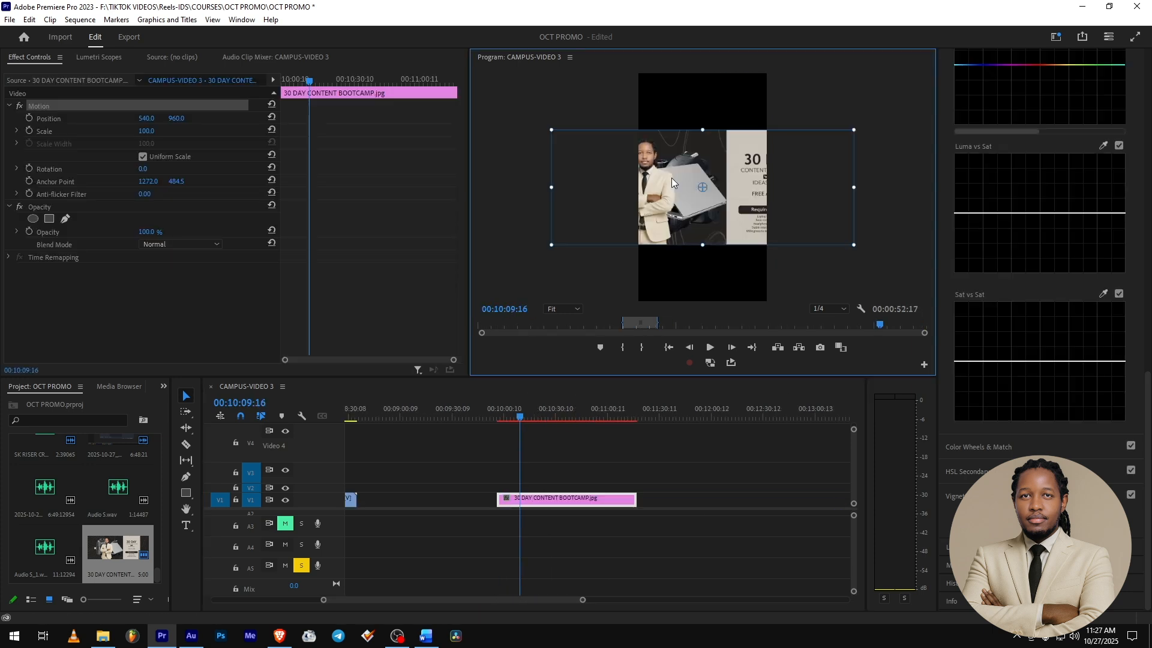
# - Scale the image to about 248 and position it at about 1746, 1172 so the man in the suit fills the vertical frame
pyautogui.moveTo(672, 178); pyautogui.dragTo(727, 207)
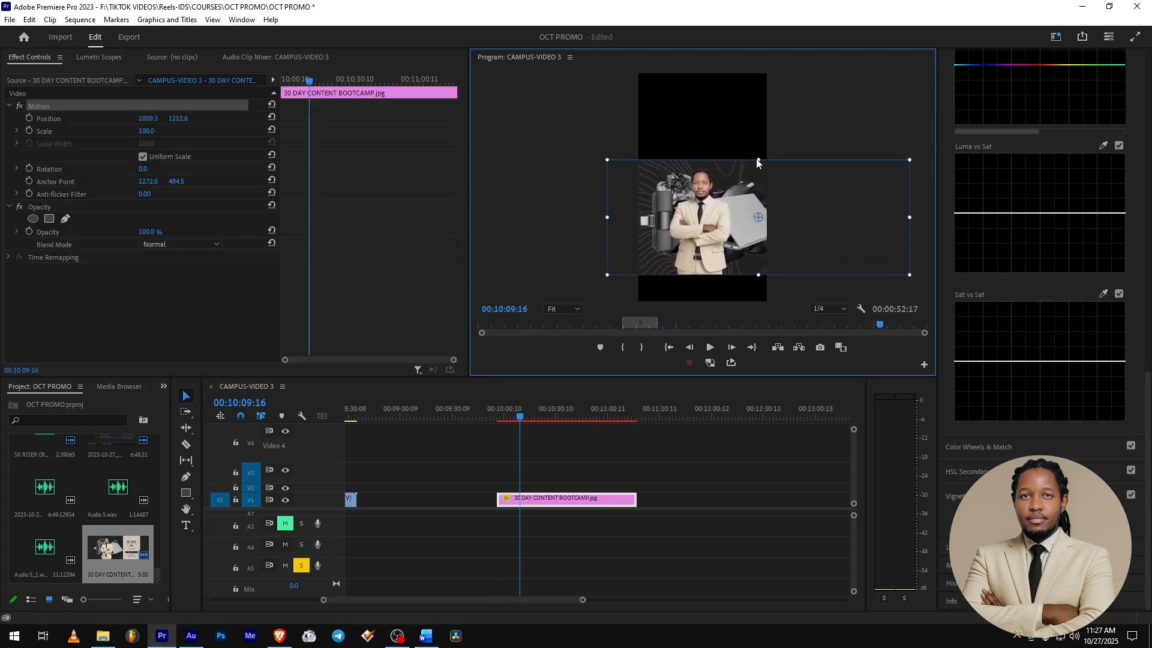
pyautogui.moveTo(758, 159); pyautogui.dragTo(804, 131)
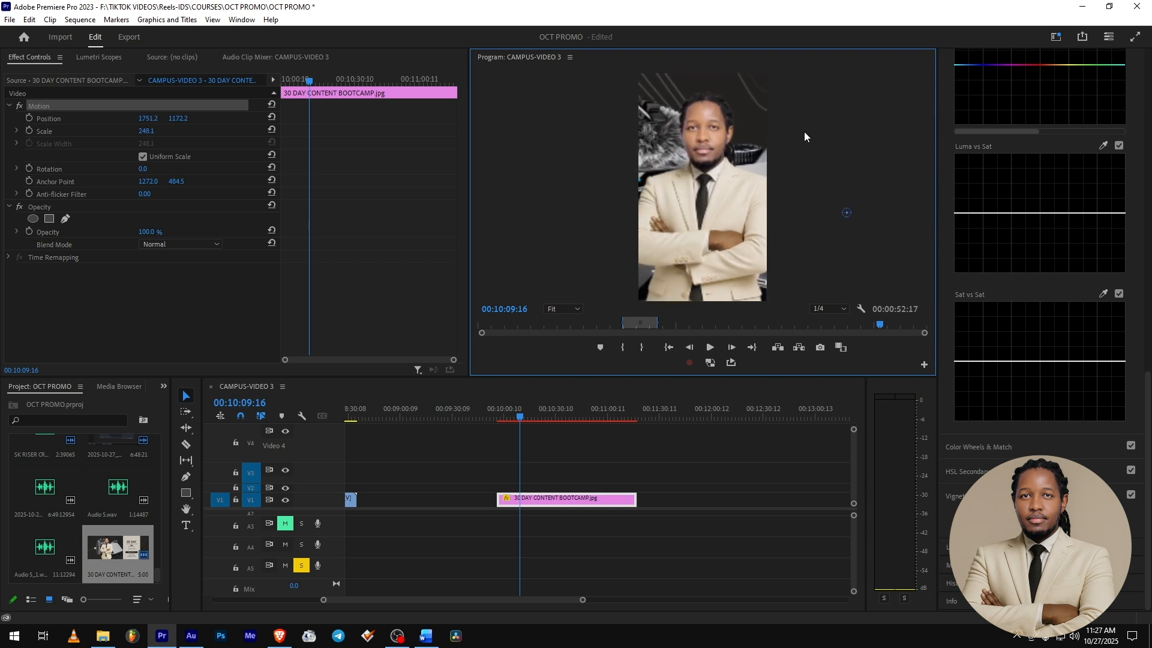
pyautogui.click(585, 474)
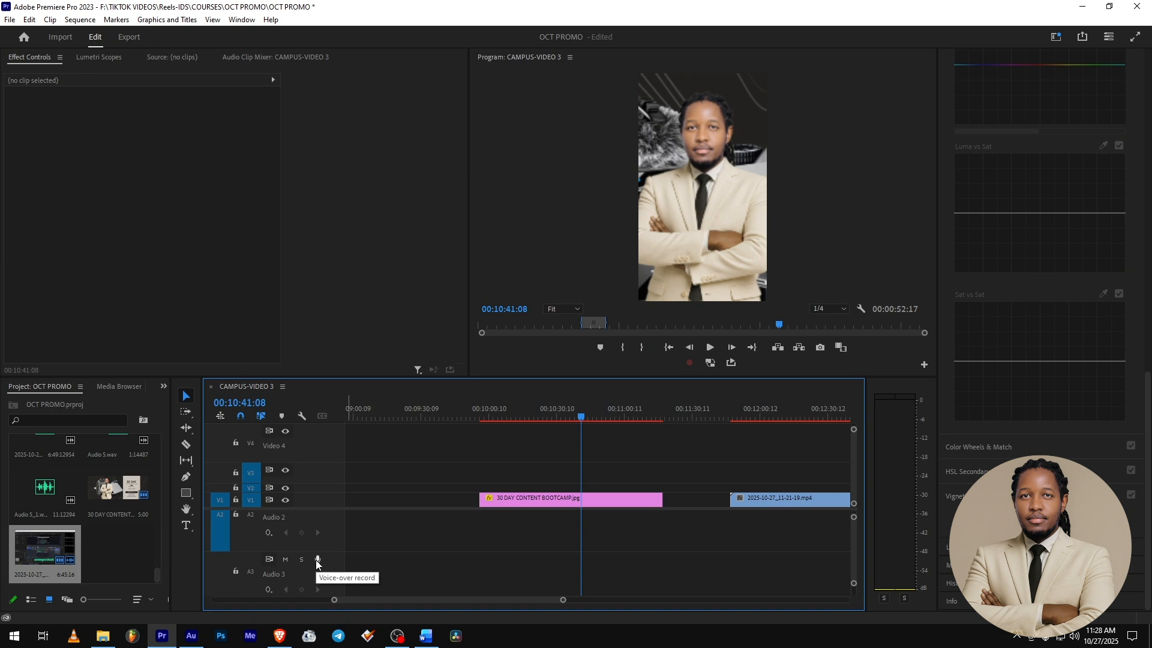
# - Mark In and Out points around the 30 DAY CONTENT BOOTCAMP clip and move the playhead to the In point
pyautogui.click(316, 559)
pyautogui.click(475, 415)
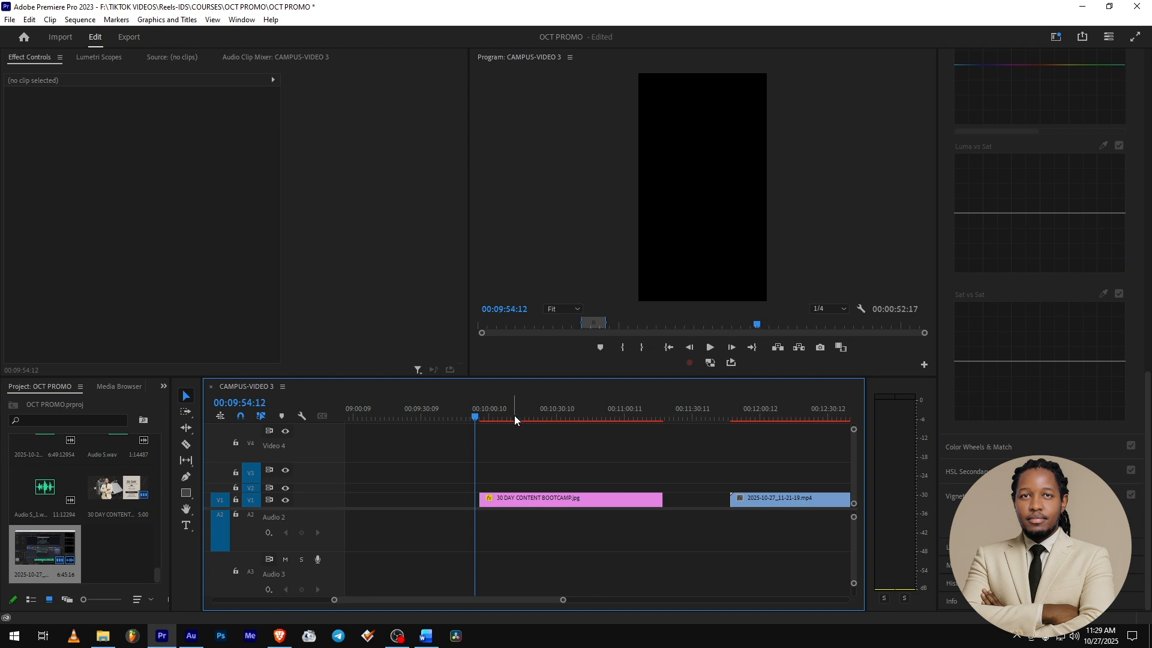
pyautogui.click(515, 416)
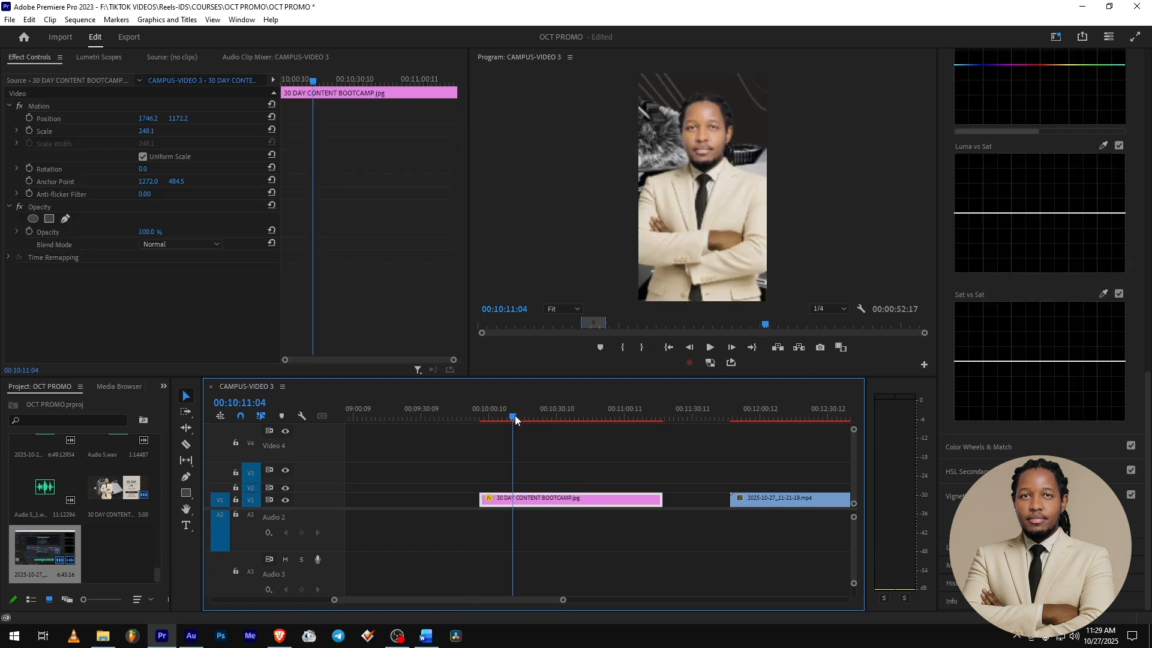
pyautogui.press('x')
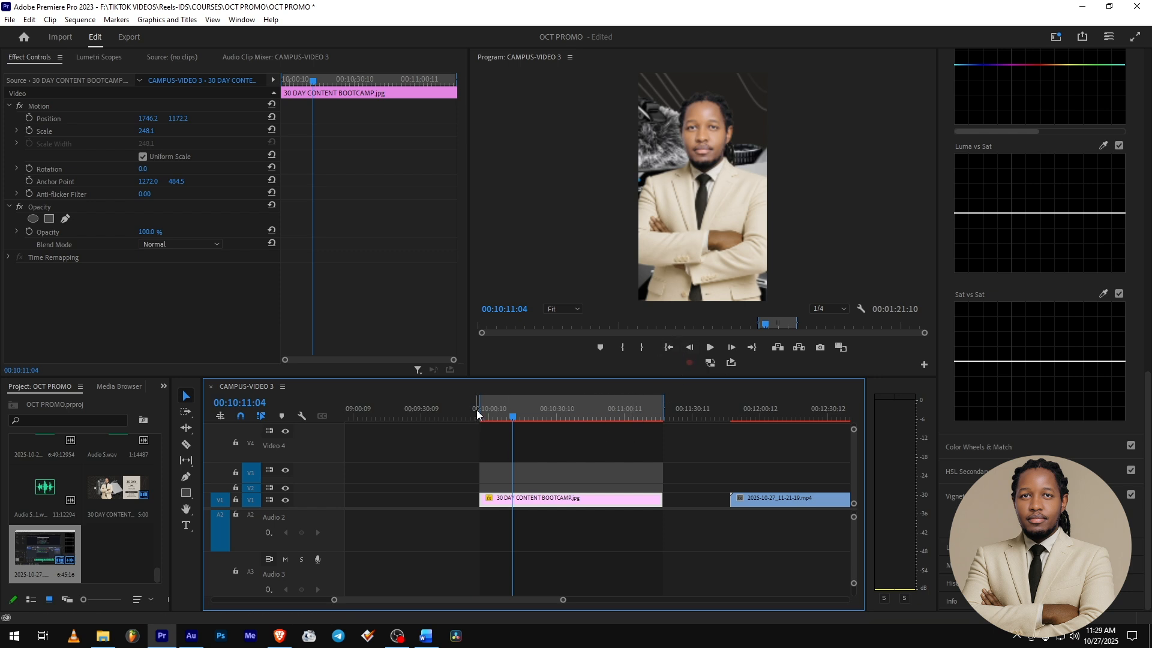
pyautogui.click(668, 348)
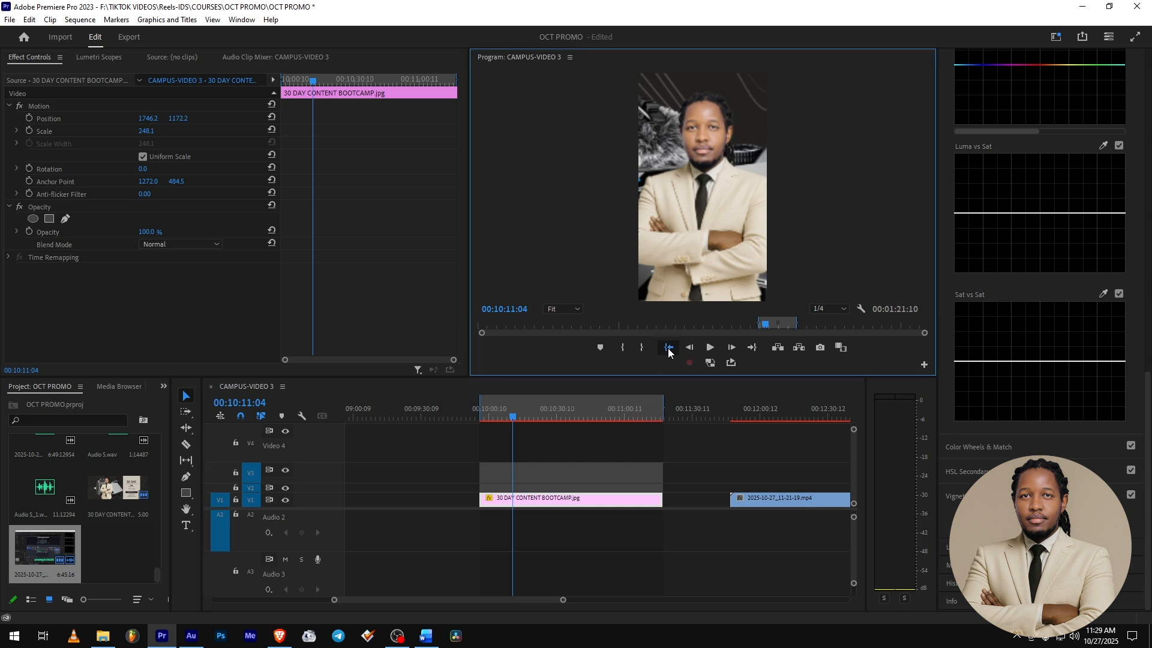
# - Record a voice-over of about 14 seconds on track A3 from the image clip's start and return the playhead to its beginning
pyautogui.click(317, 560)
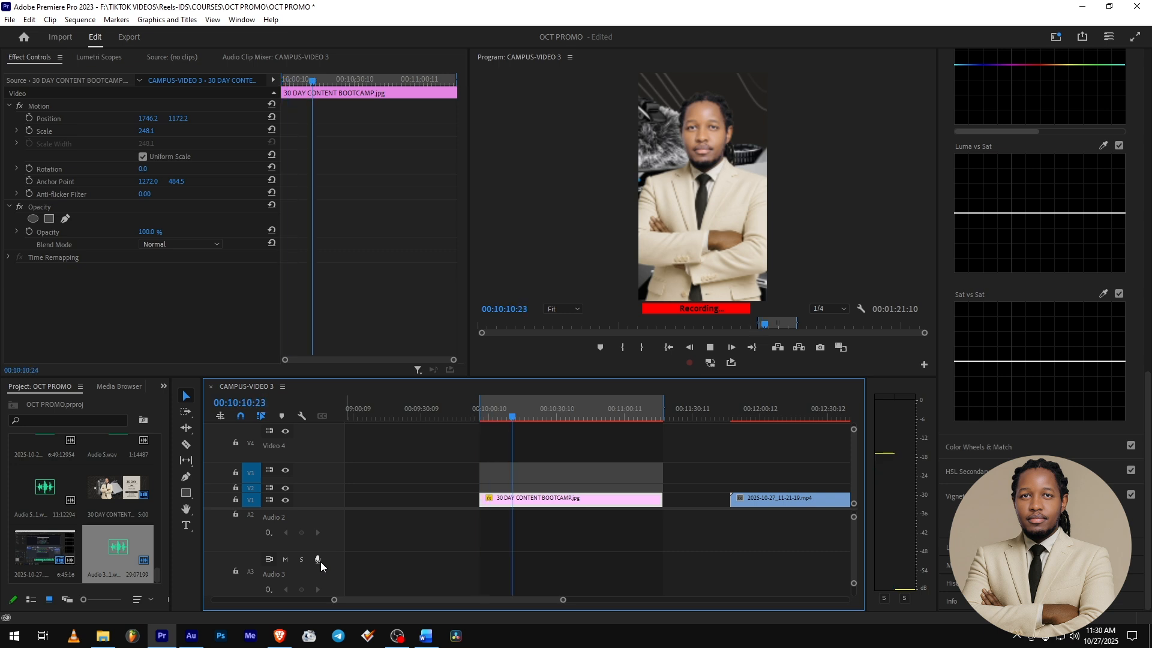
pyautogui.click(318, 560)
pyautogui.scroll(2, 470, 568)
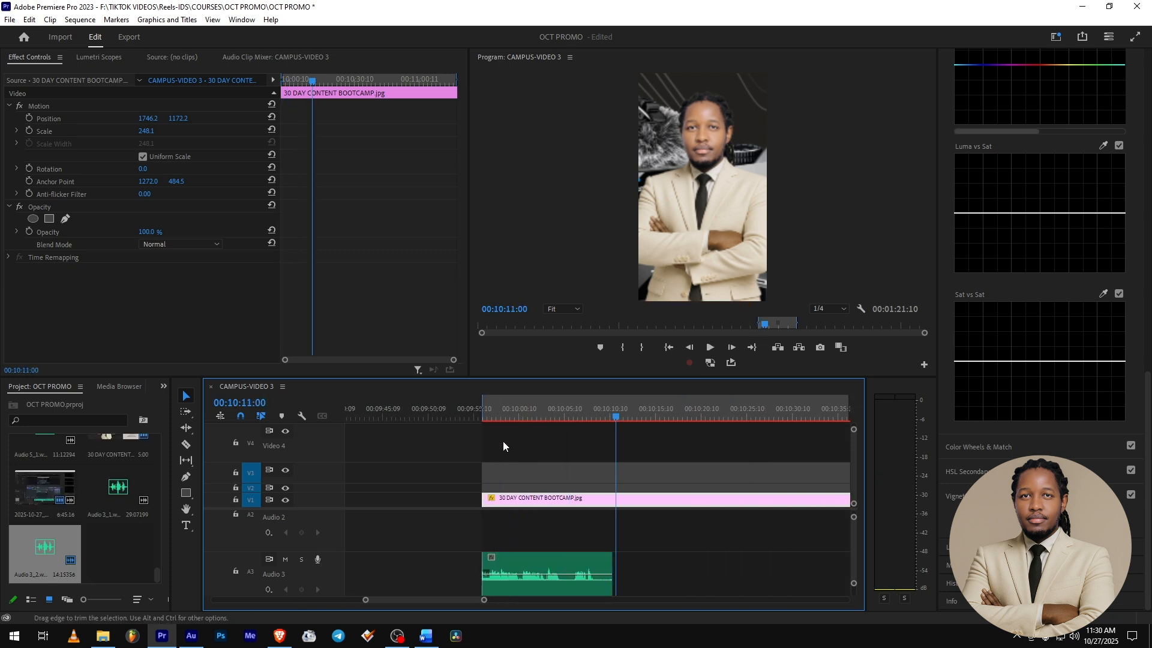
pyautogui.click(485, 417)
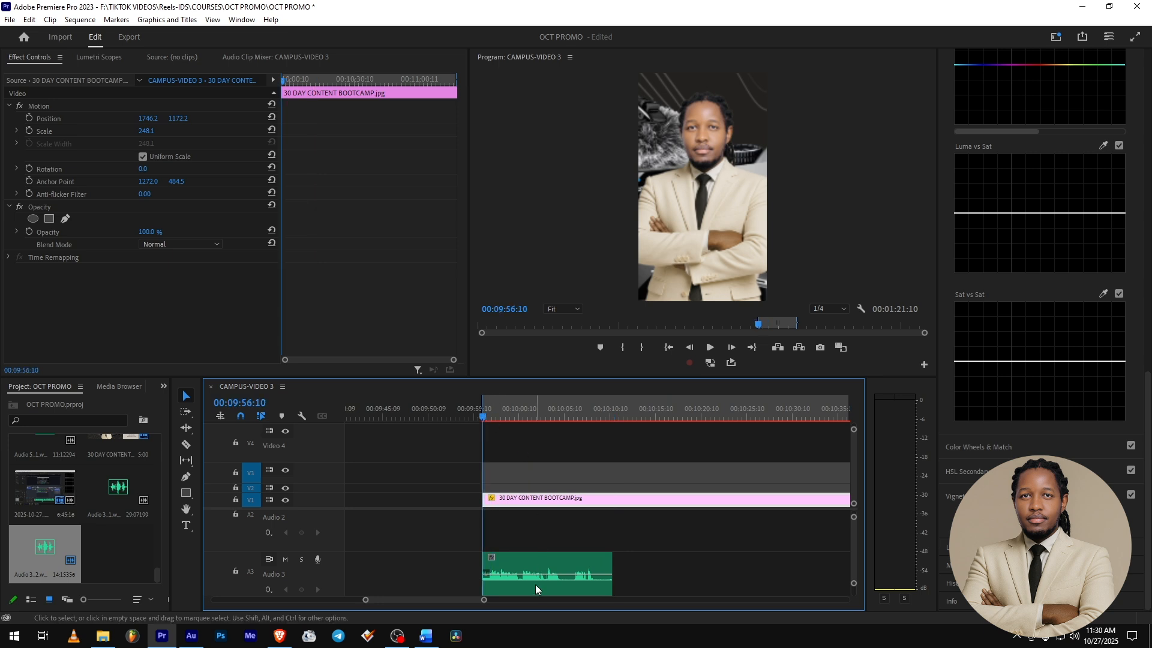
# - Open the recorded voice-over clip in Adobe Audition and capture a noise print from the silent stretch between about 8.7 and 9.5 seconds
pyautogui.rightClick(520, 563)
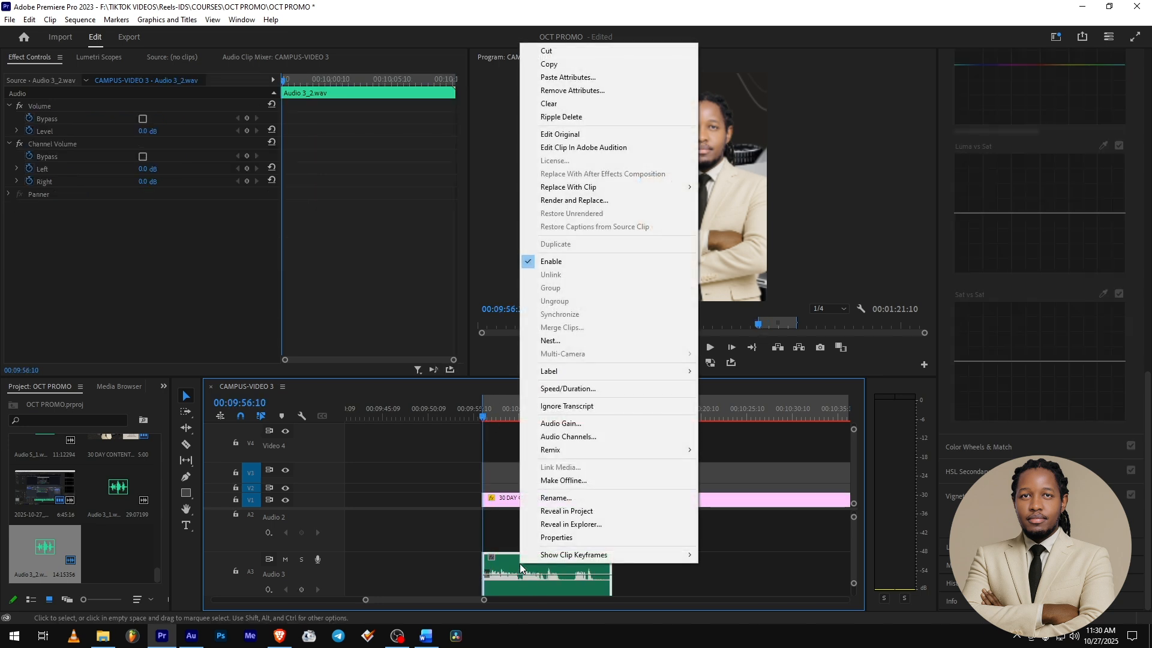
pyautogui.click(575, 150)
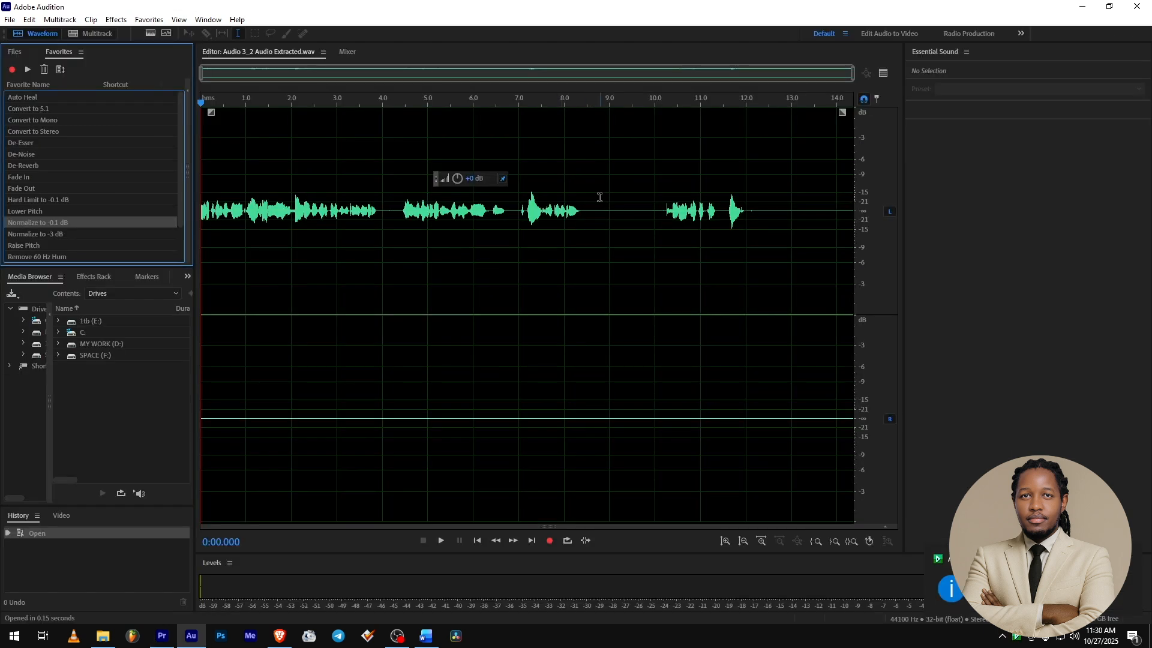
pyautogui.moveTo(597, 200); pyautogui.dragTo(635, 202)
pyautogui.click(115, 20)
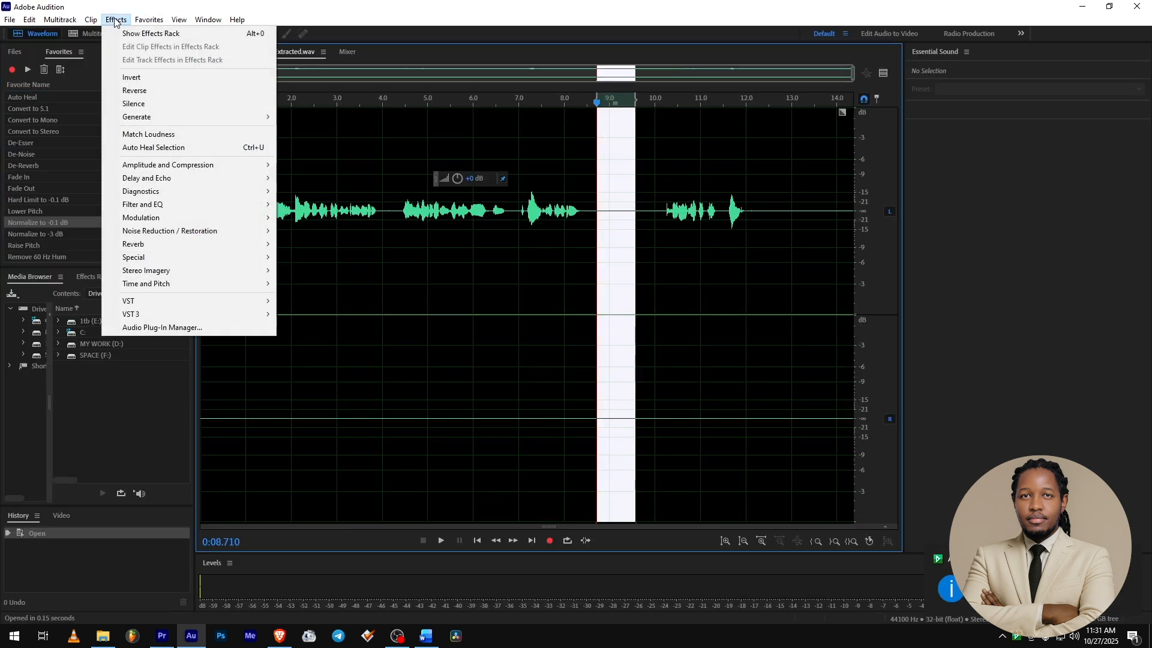
pyautogui.moveTo(245, 230)
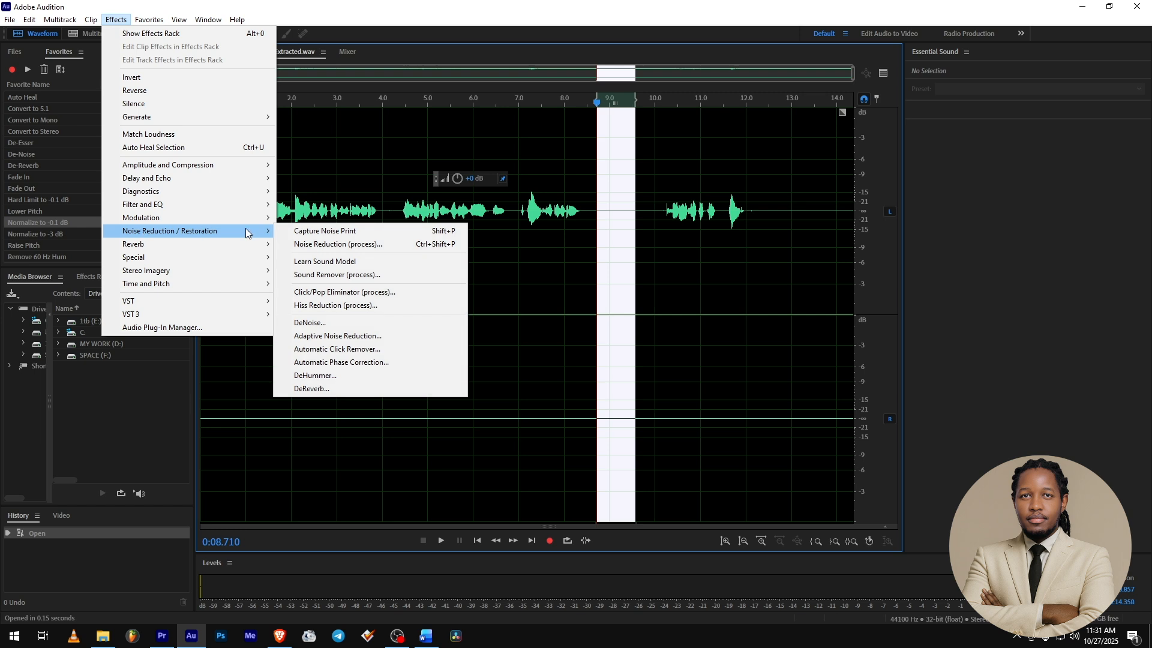
pyautogui.click(336, 231)
# - Apply the Noise Reduction process to the entire voice-over waveform
pyautogui.hotkey('ctrl', 'a')
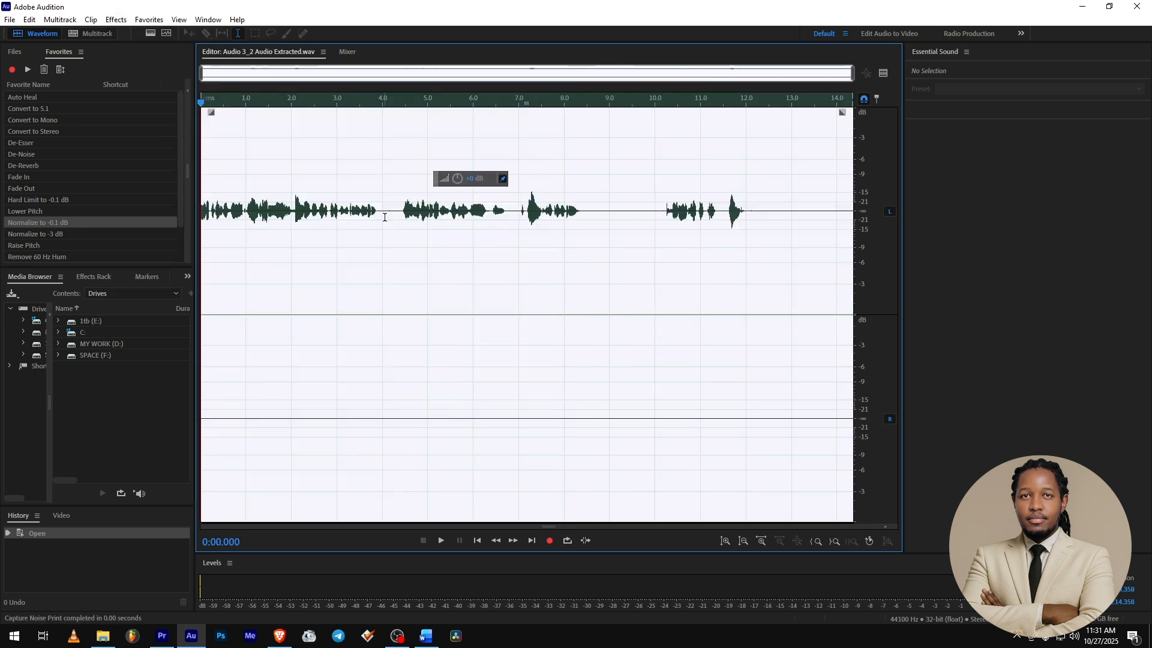
pyautogui.click(116, 20)
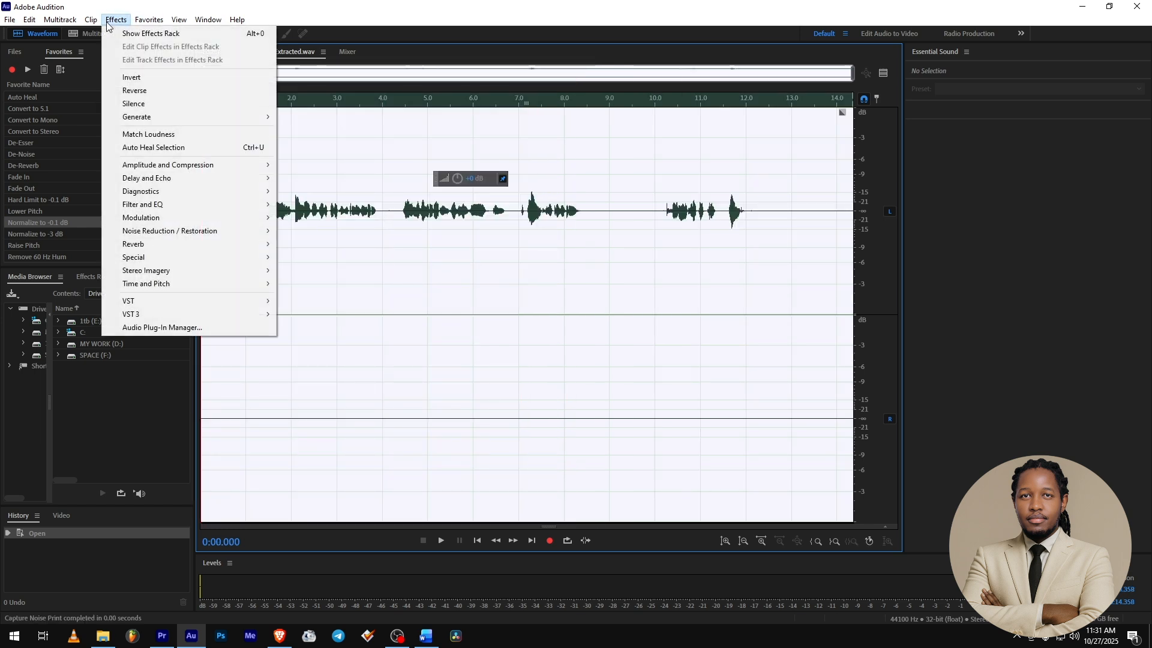
pyautogui.moveTo(174, 231)
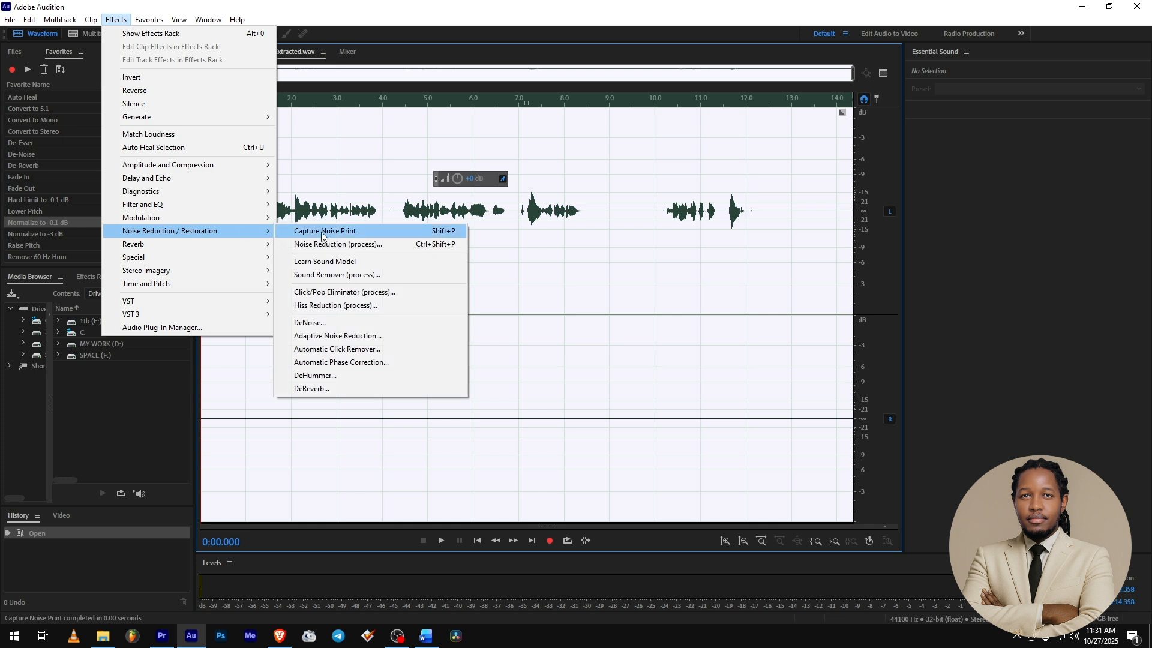
pyautogui.click(333, 243)
pyautogui.click(670, 483)
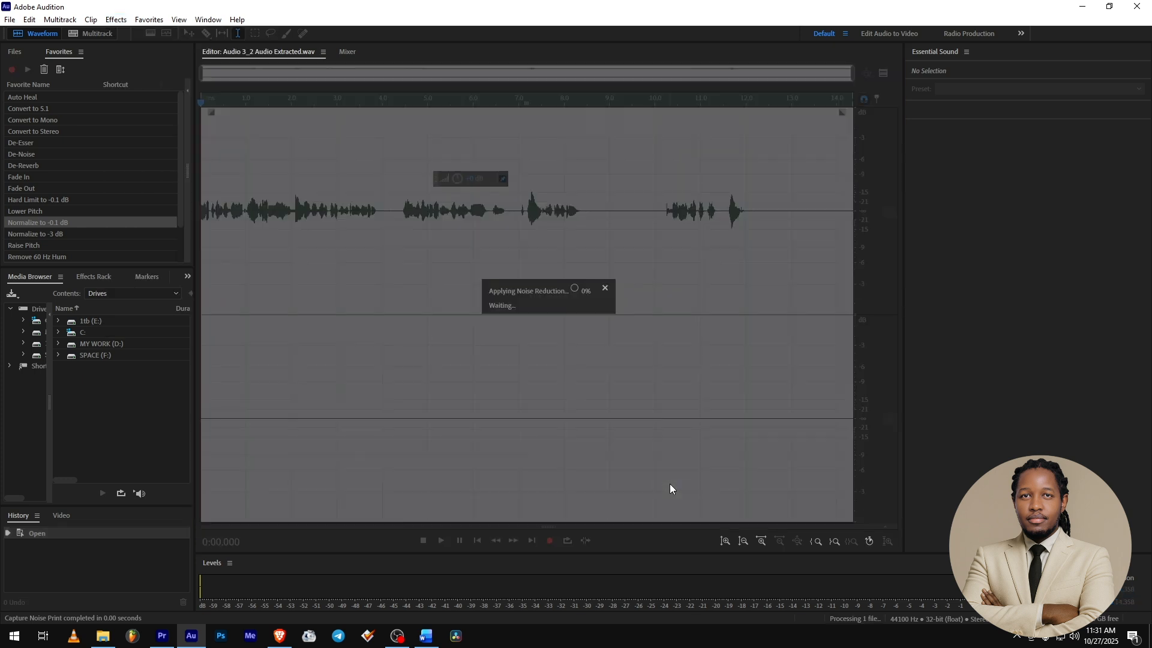
# - Switch back to Adobe Premiere Pro and reduce the height of the audio tracks in the timeline
pyautogui.click(162, 635)
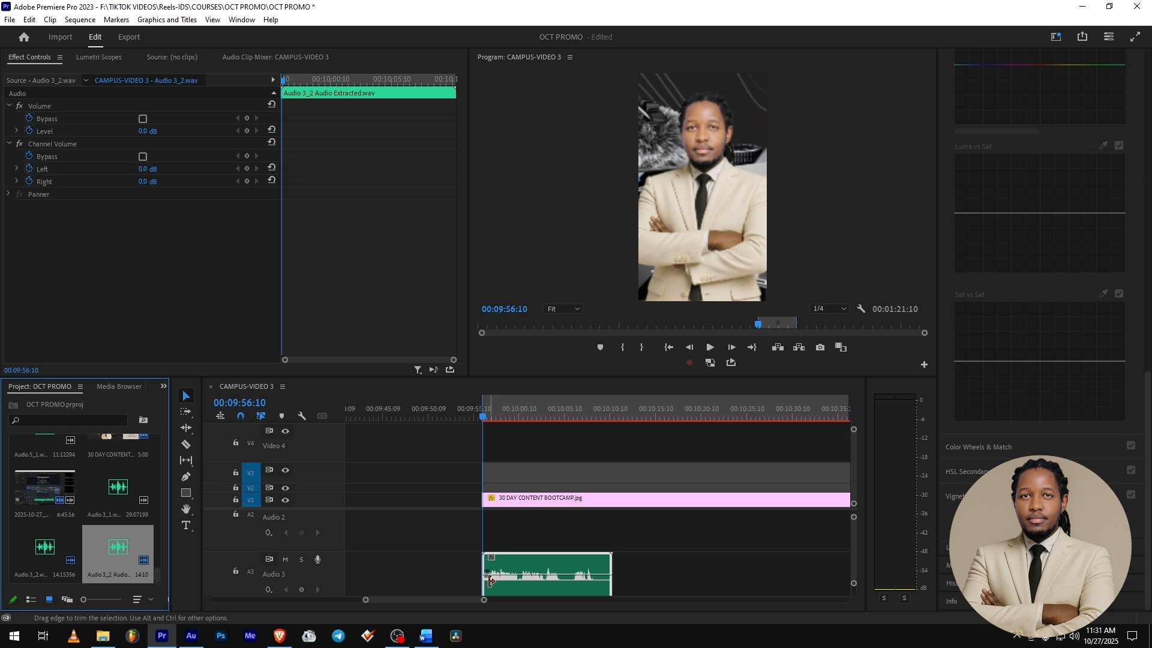
pyautogui.hotkey('alt', '-')
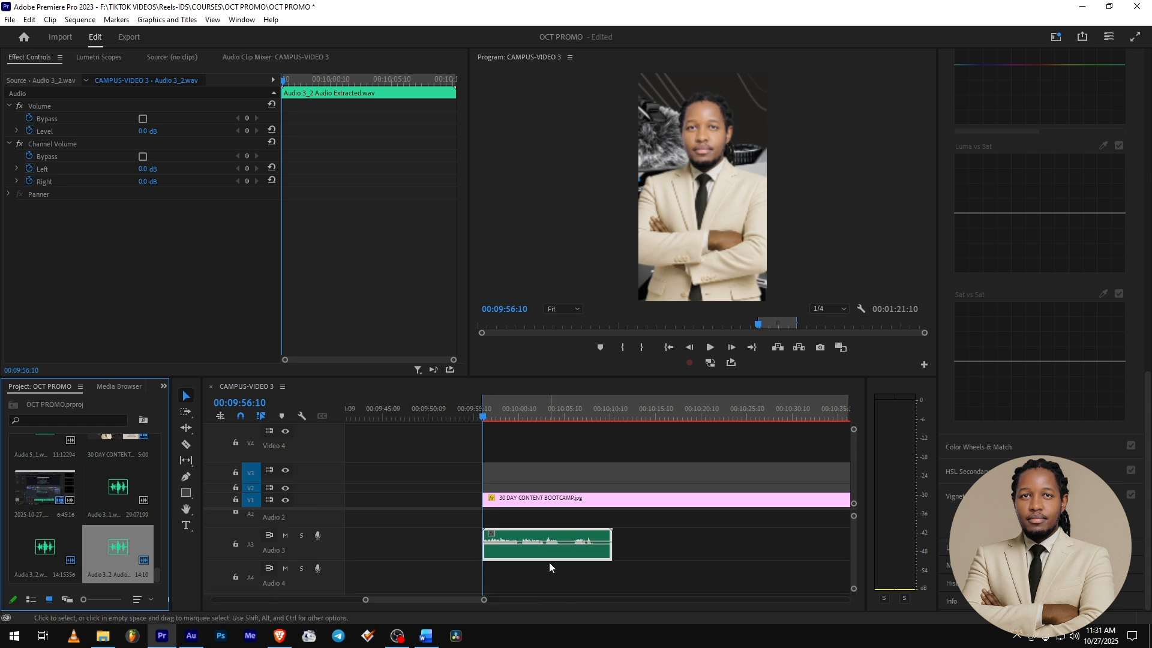